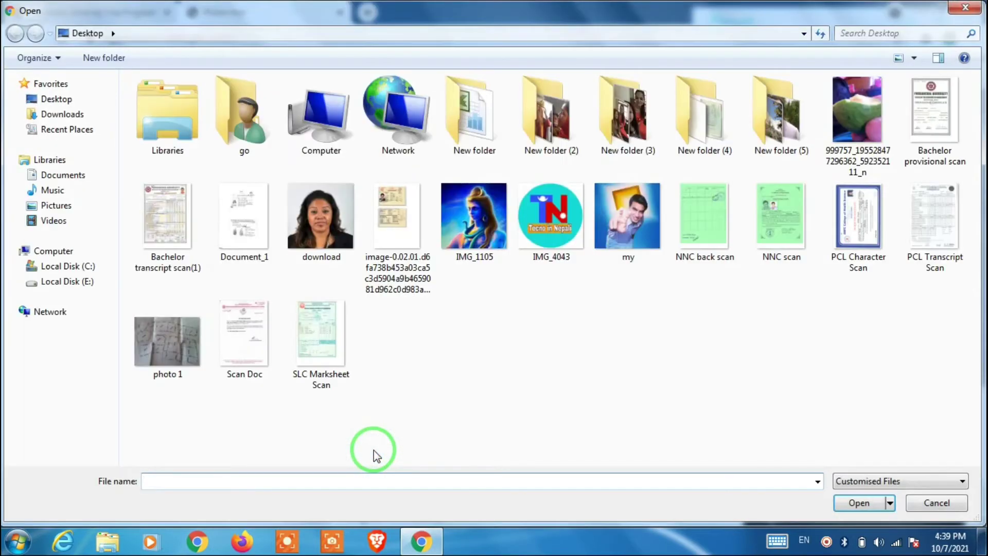
- Upload the Desktop 'download' image to Photo-tool, which rejects it as overly compressed
click(329, 241)
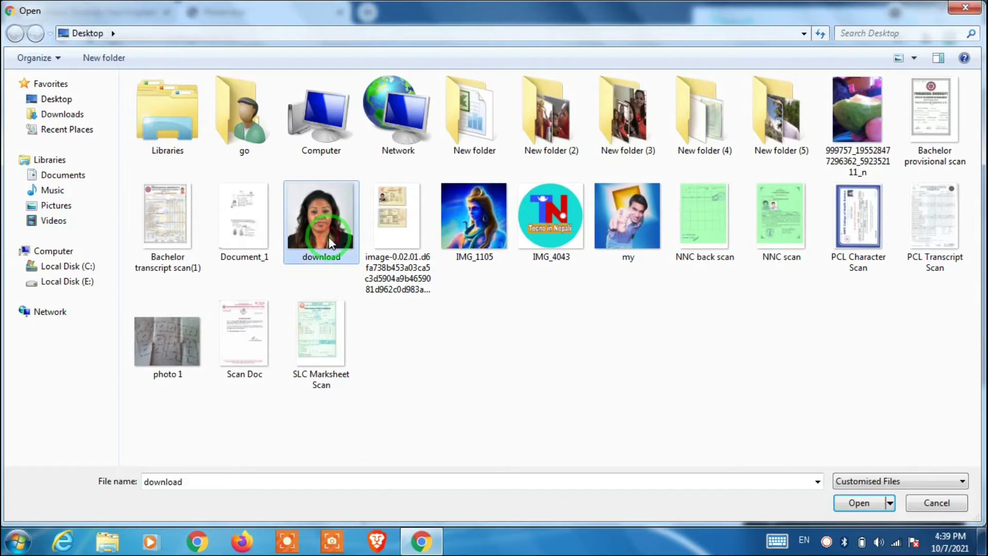
click(859, 503)
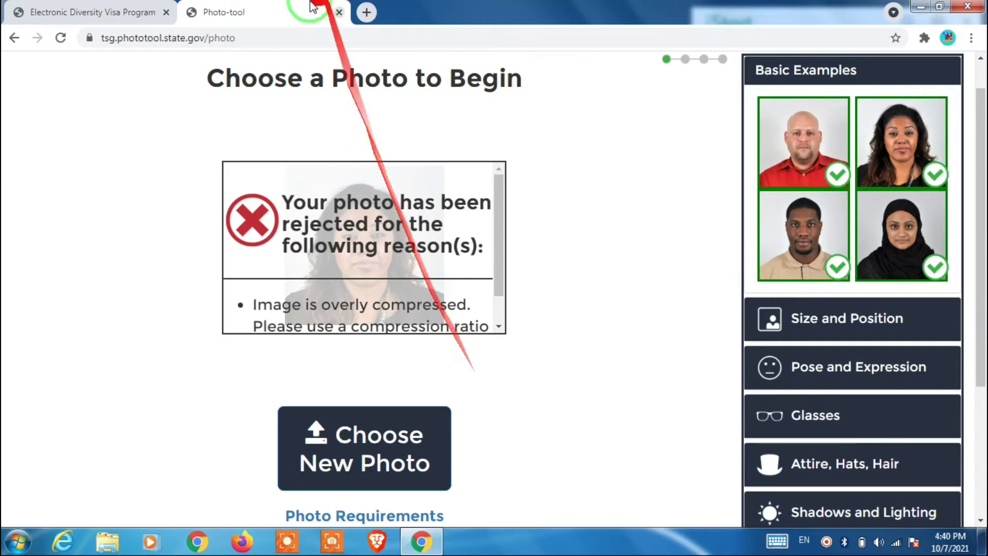
- Return from Photo-tool to the entry site and begin a new DV-2023 entry
click(339, 12)
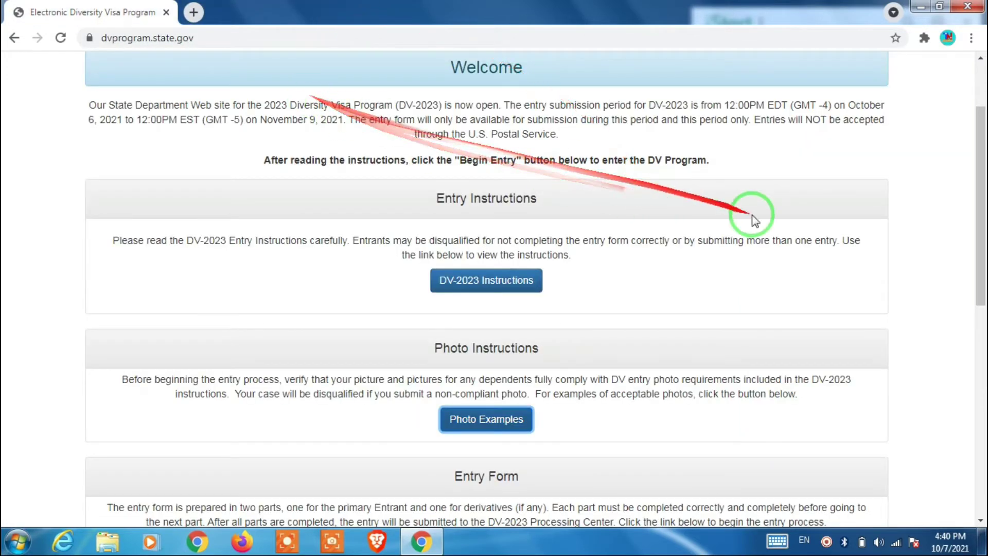
drag(977, 232, 979, 314)
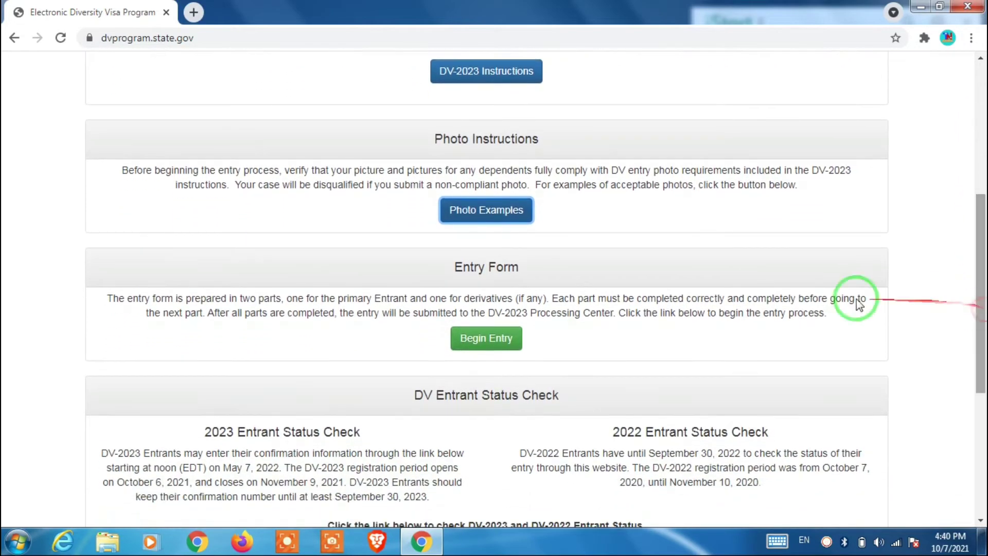
click(478, 341)
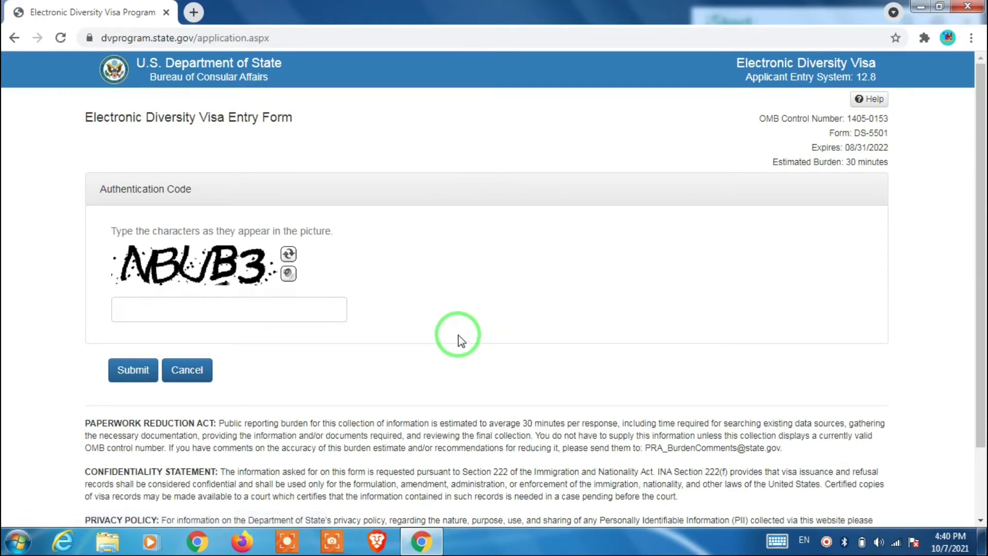
- Enter the displayed authentication code and submit it
click(229, 311)
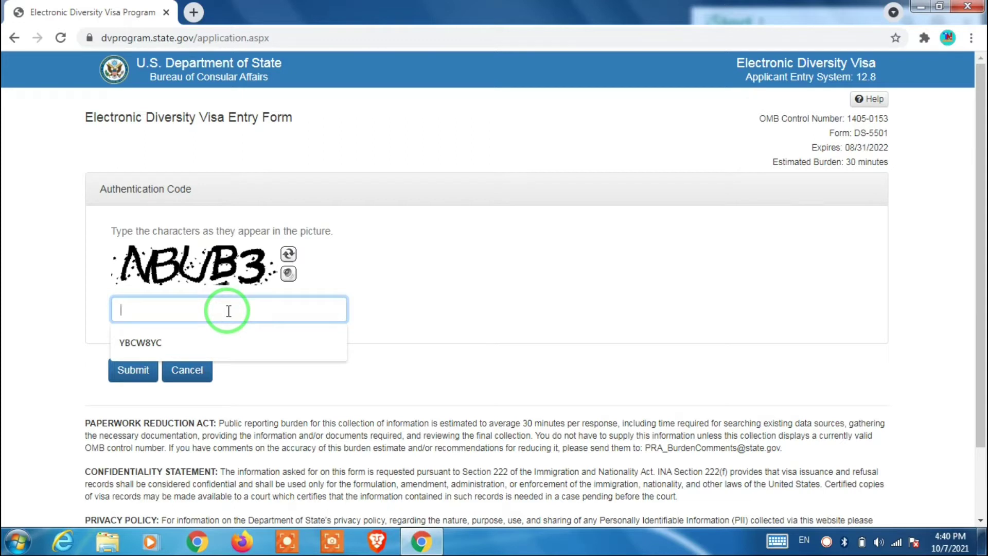
text(NB)
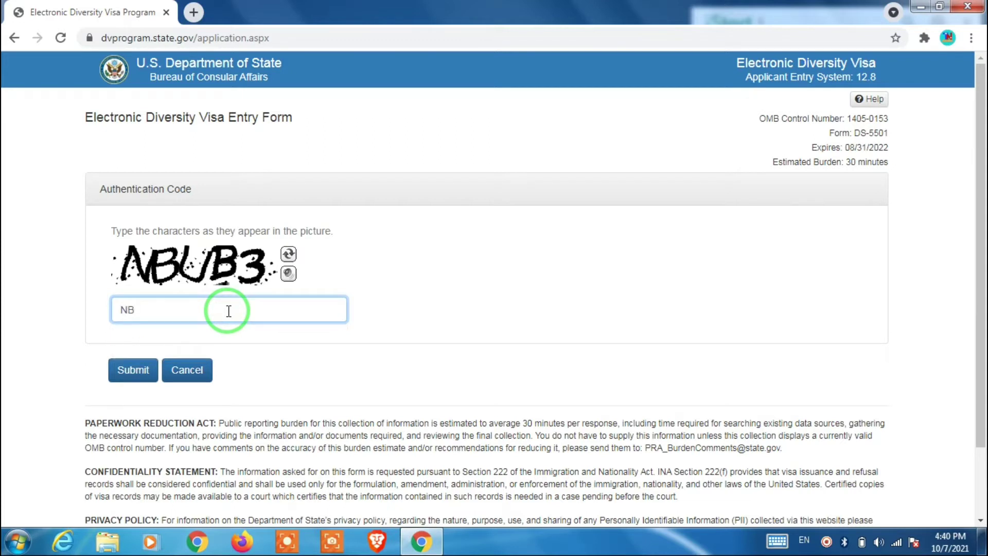
text(UB3)
click(138, 371)
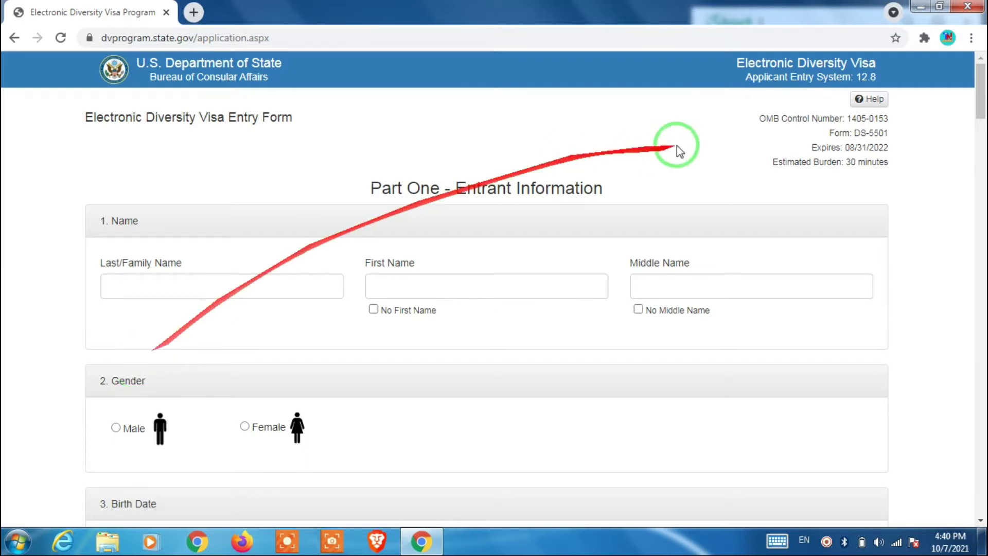
- Enter the entrant's last name in the family name field
mouse_move(977, 110)
mouse_down()
mouse_move(979, 121)
mouse_move(980, 105)
mouse_up()
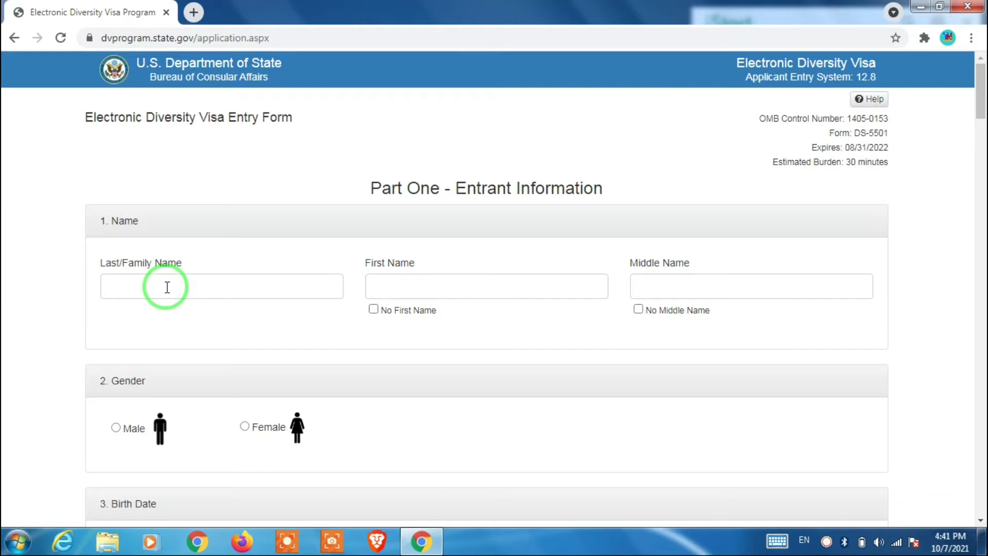
click(167, 287)
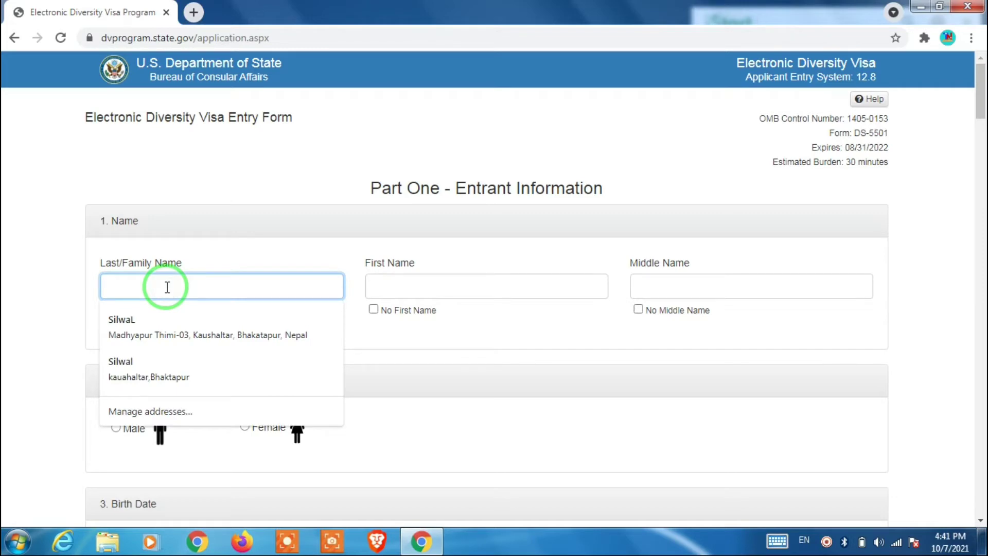
click(490, 236)
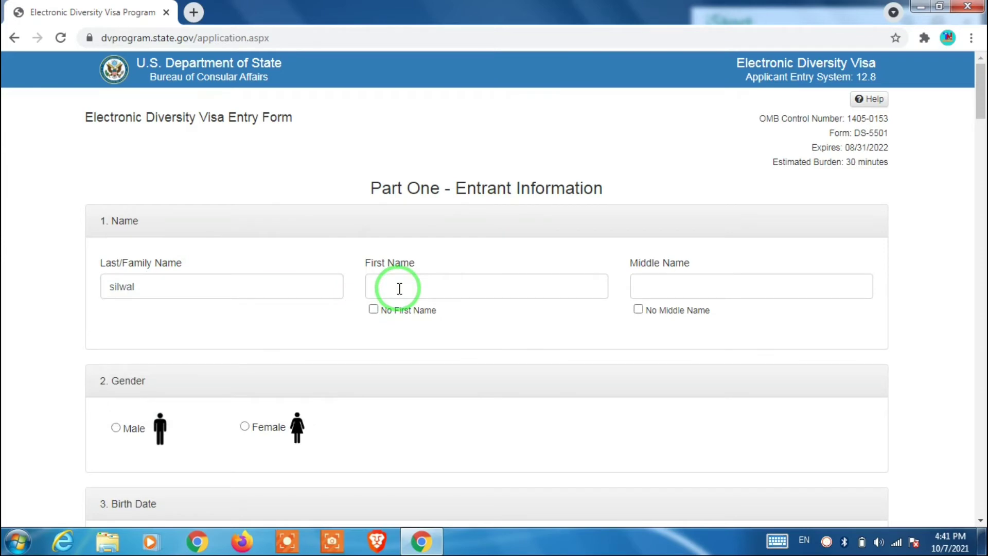
- Enter the entrant's first name, fixing a typo, and tick No Middle Name
click(399, 288)
text(anat)
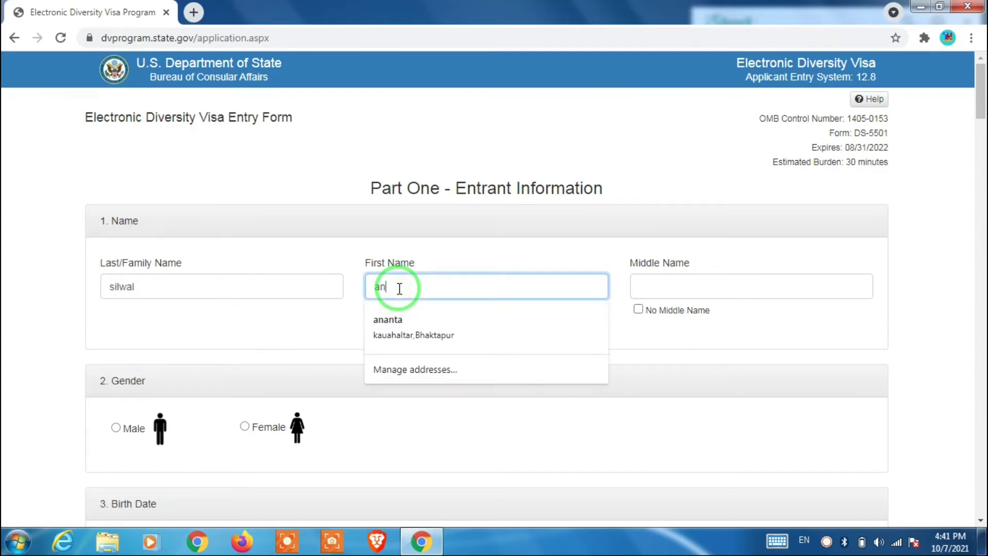
key(BackSpace)
key(BackSpace)
key(BackSpace)
key(BackSpace)
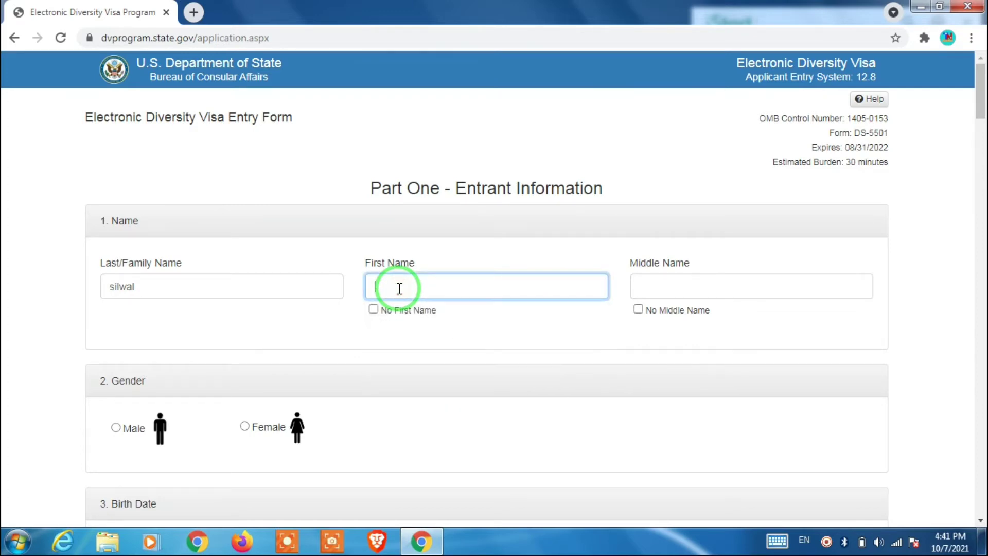
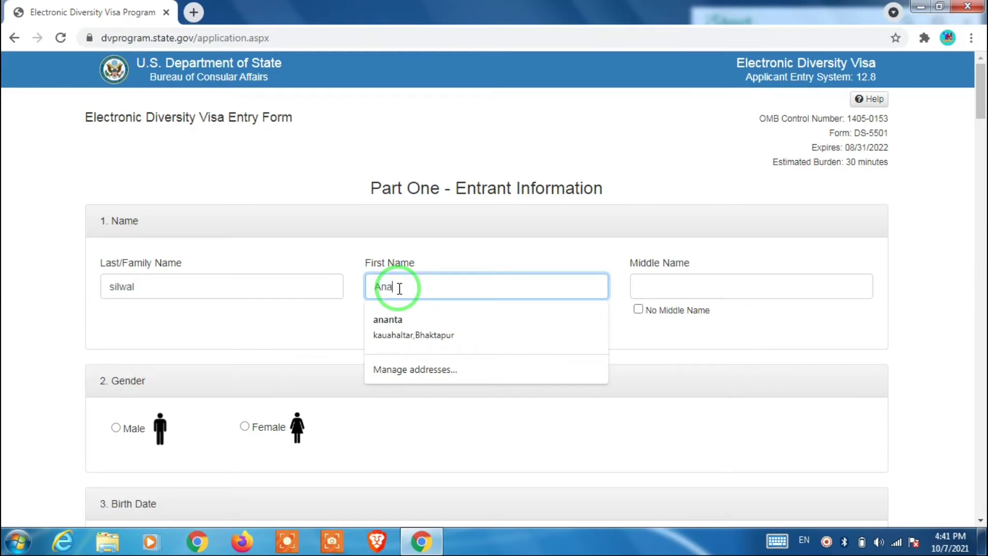
click(522, 254)
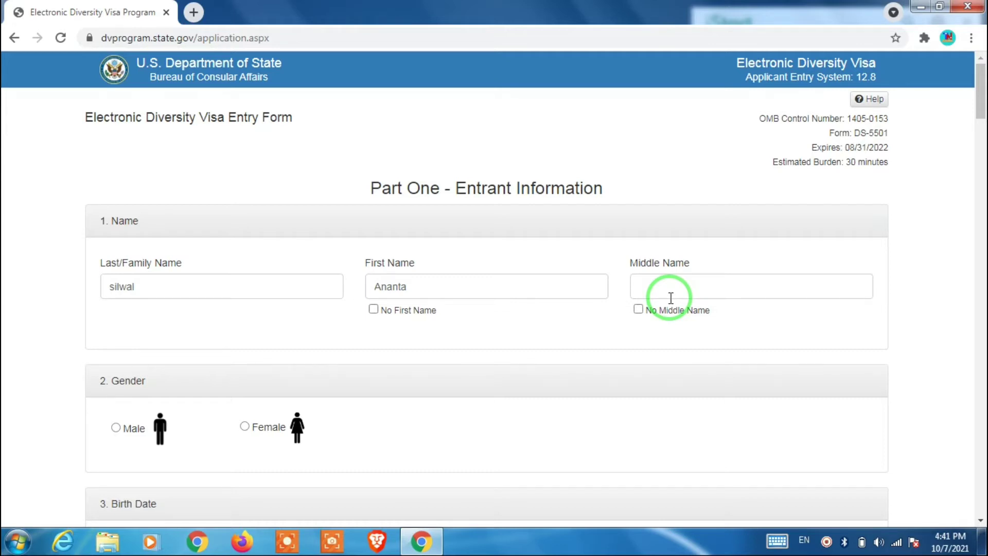
click(638, 310)
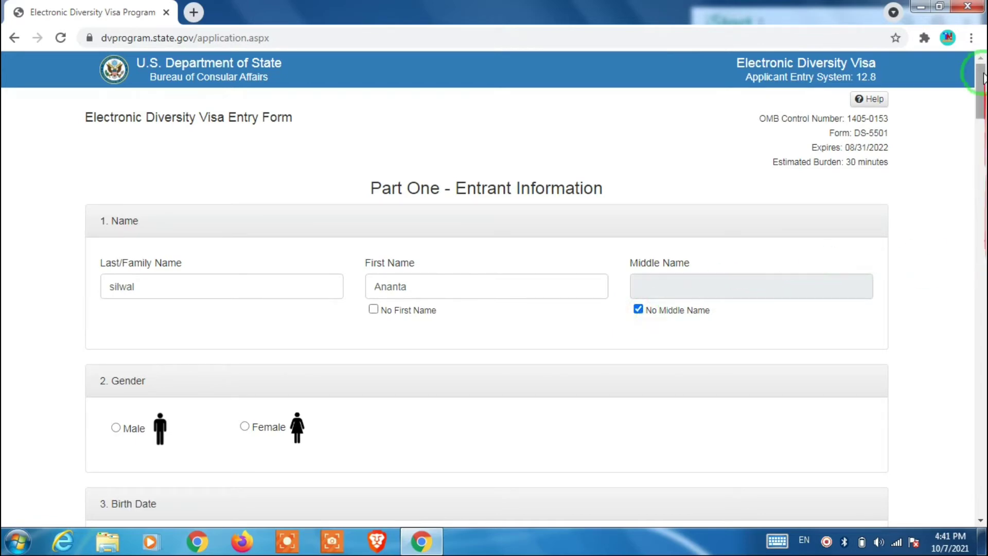
drag(983, 76, 981, 109)
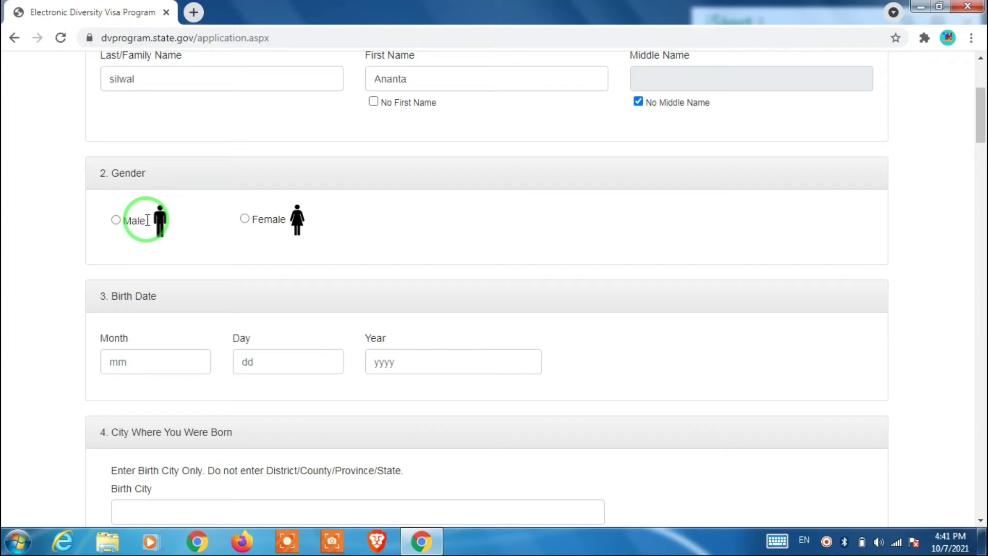
click(116, 220)
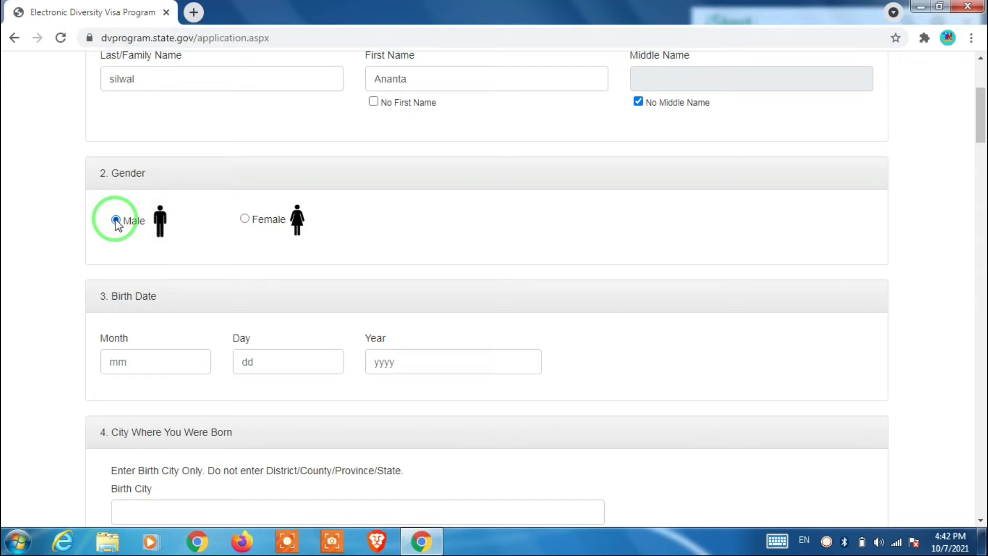
click(156, 365)
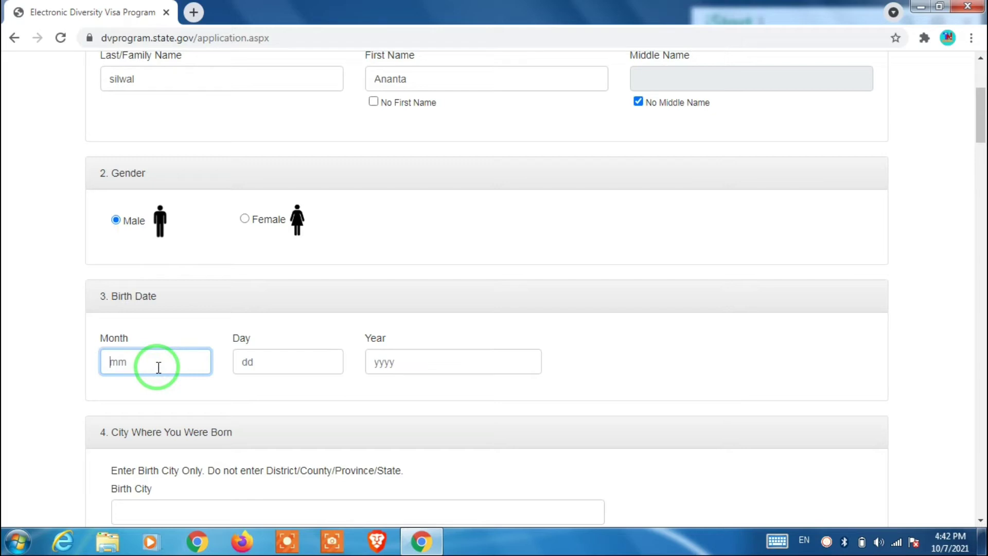
text(02)
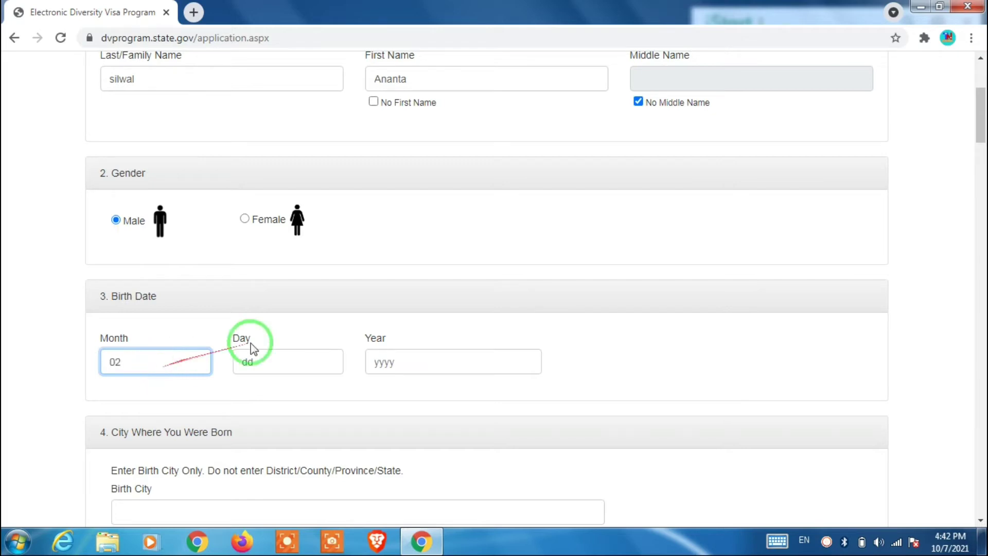
click(313, 359)
text(15)
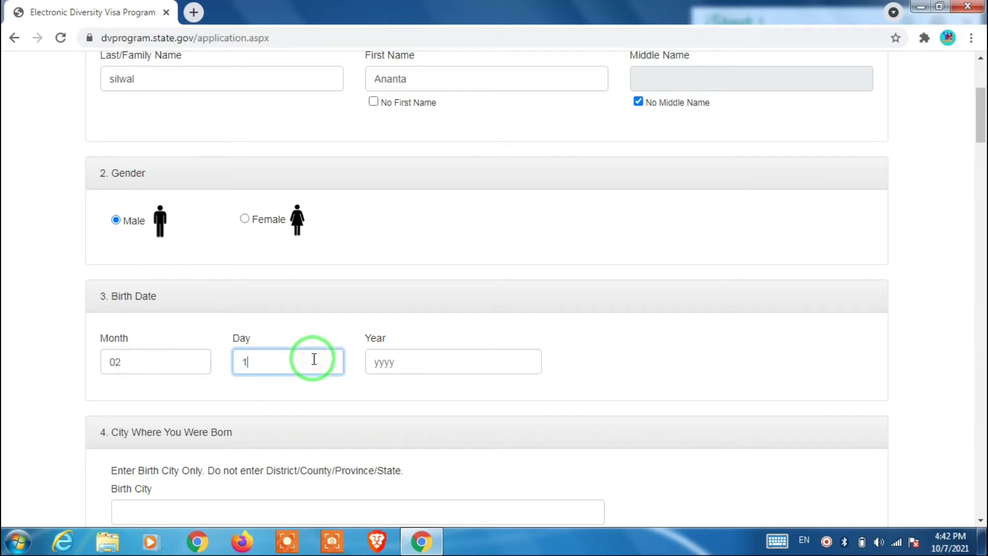
click(413, 361)
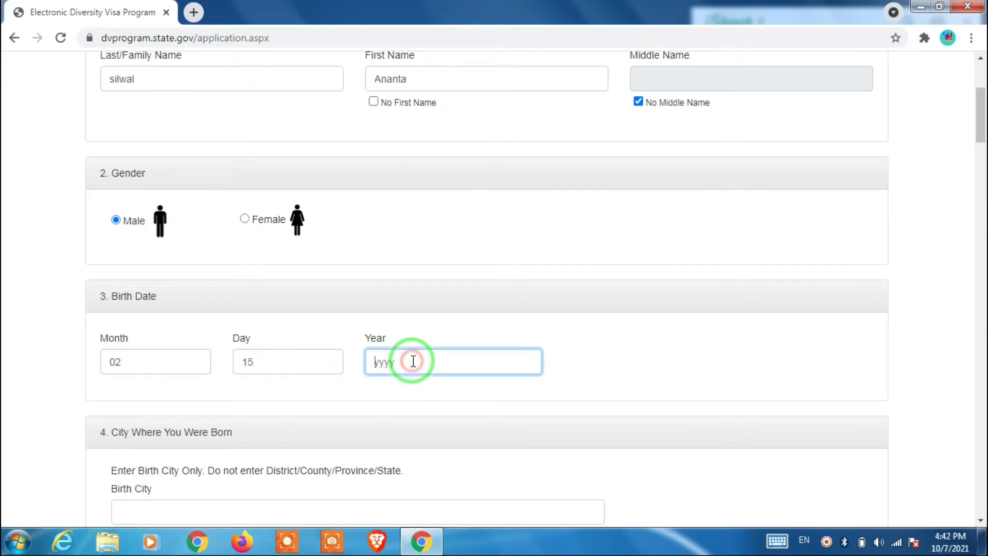
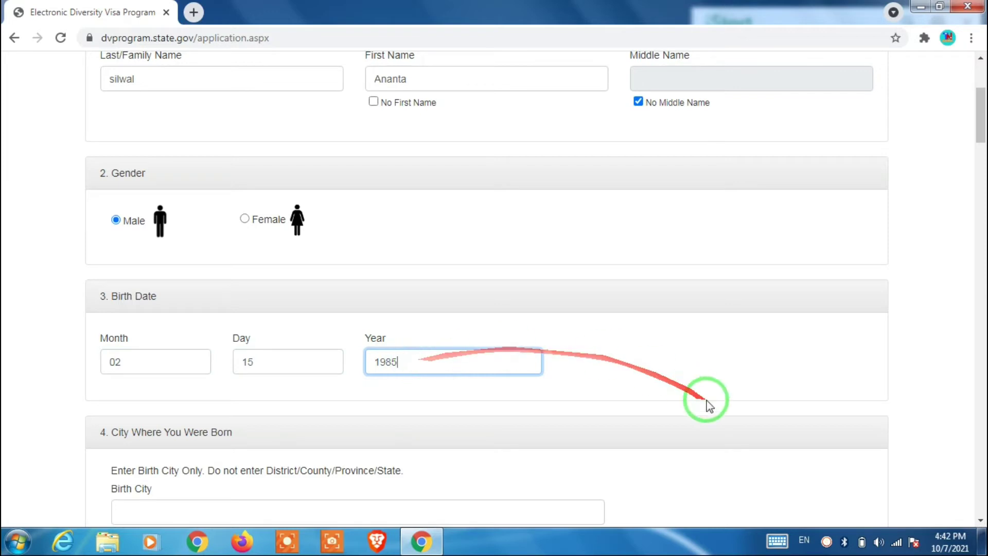
drag(980, 135, 968, 150)
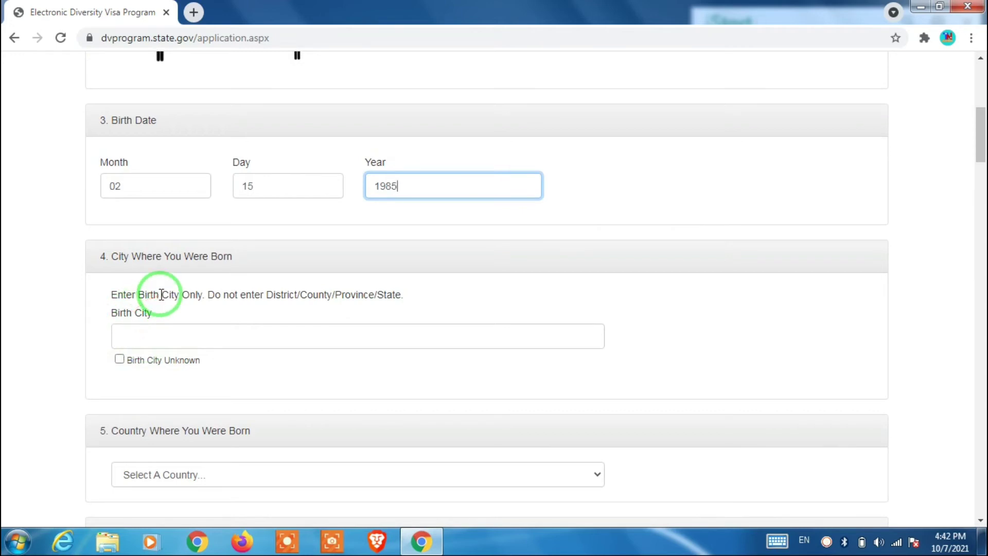
- Enter Bhakatapur as the city of birth
click(203, 337)
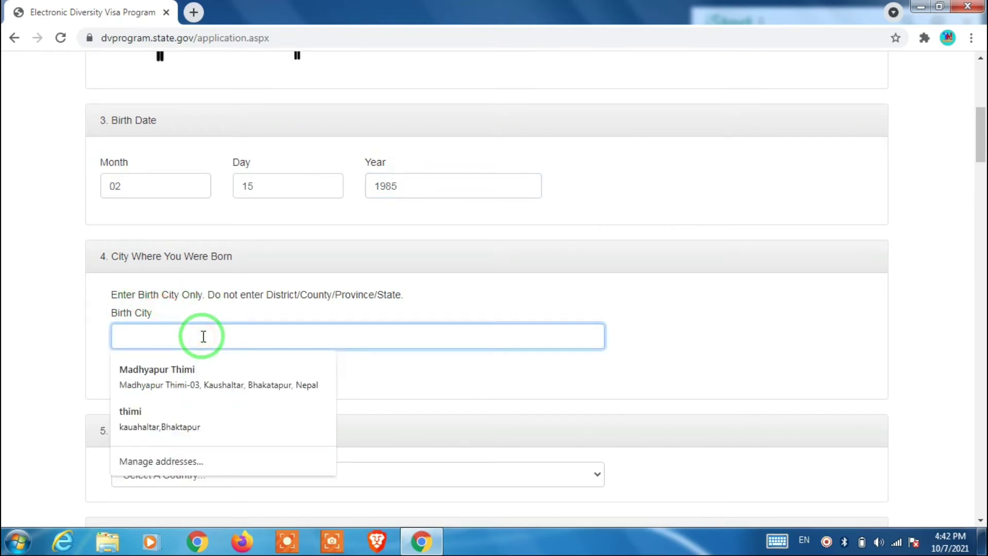
text(B)
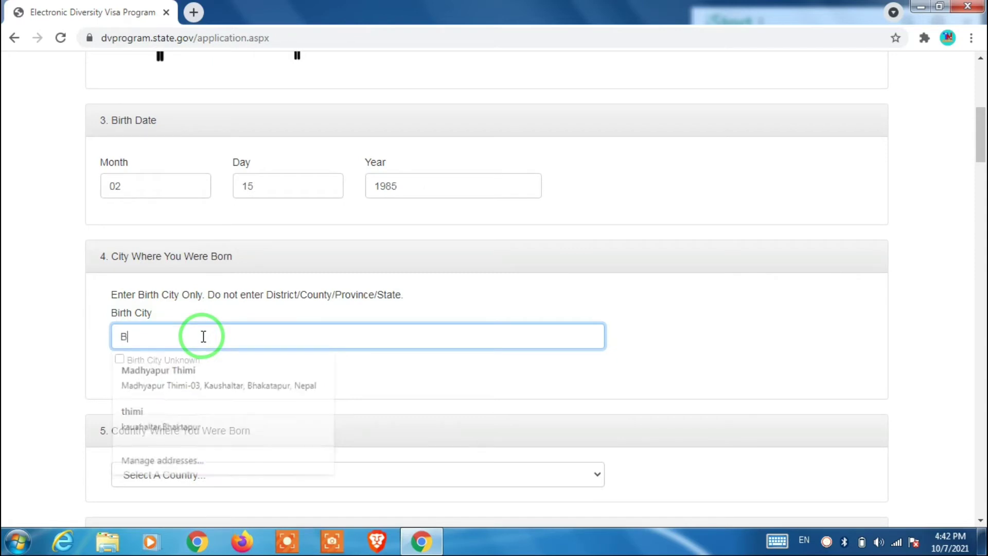
text(haka)
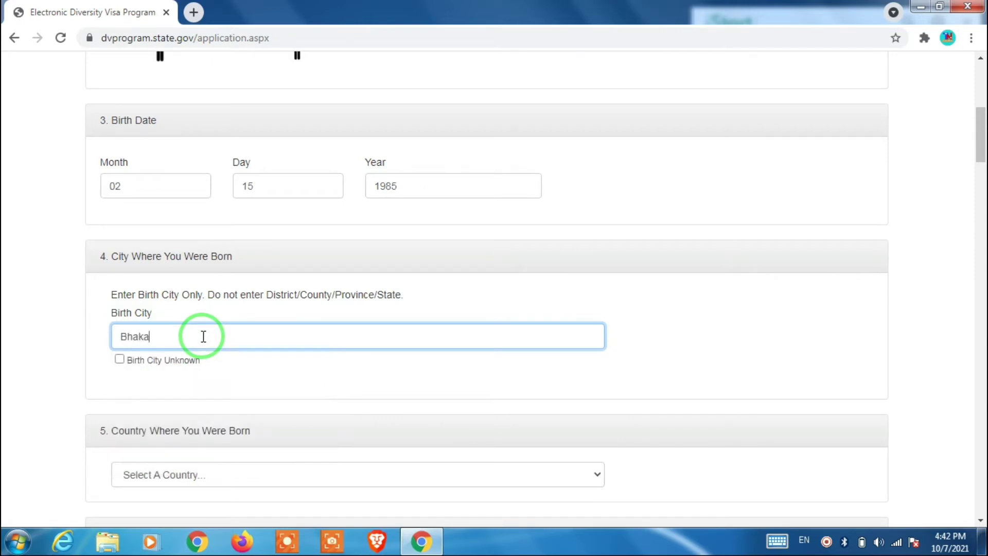
text(tapur)
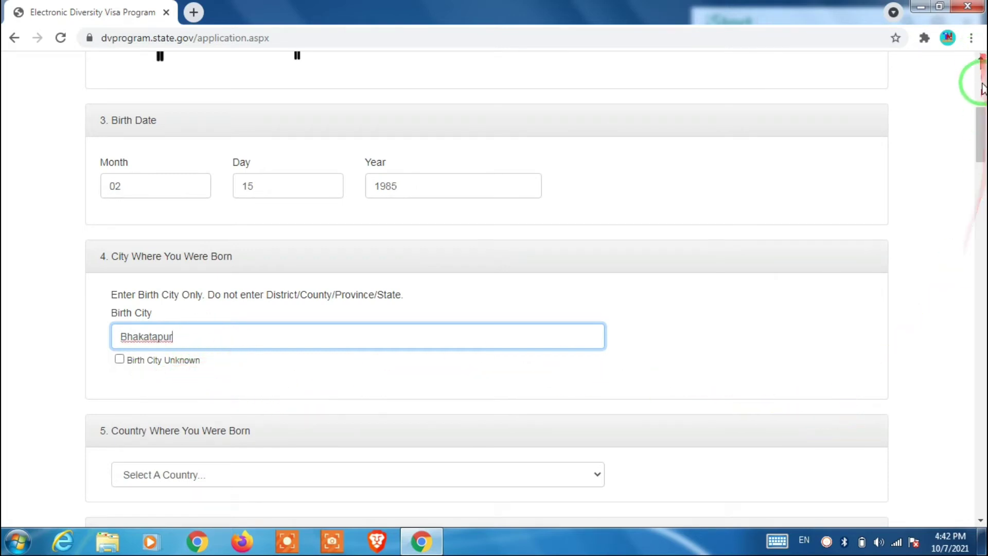
drag(980, 146, 983, 160)
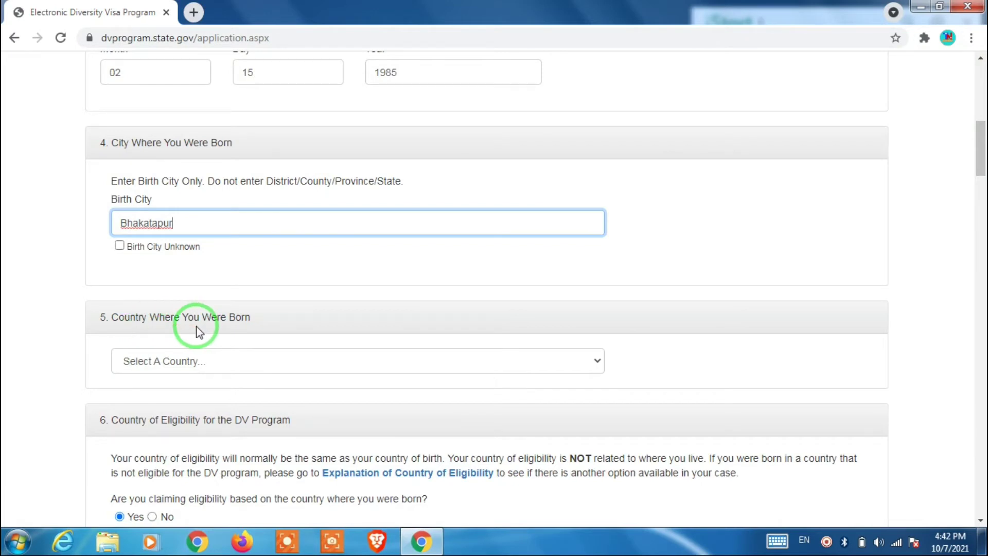
- Choose Nepal as the country of birth
click(597, 363)
key(n)
key(n)
key(n)
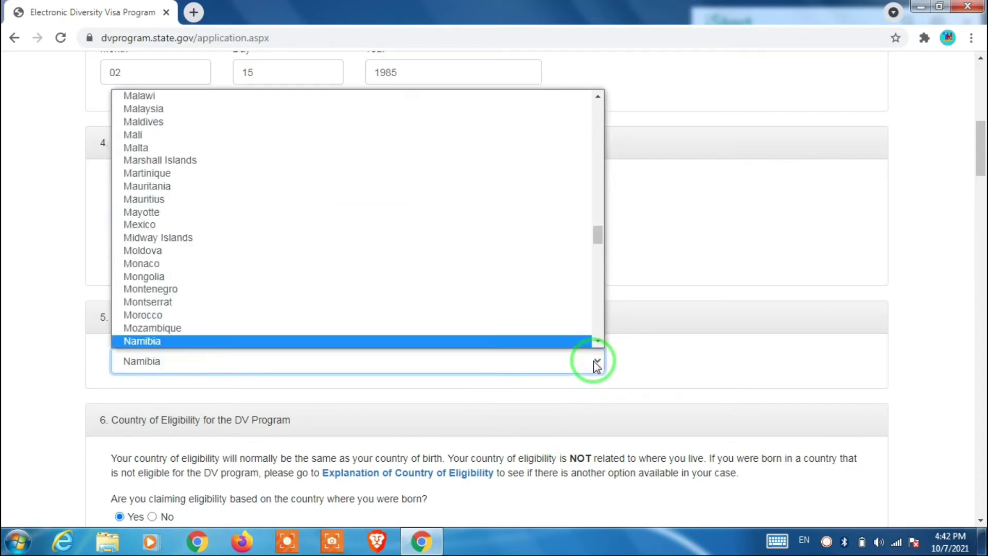
click(510, 337)
click(825, 303)
scroll(825, 304, down, 5)
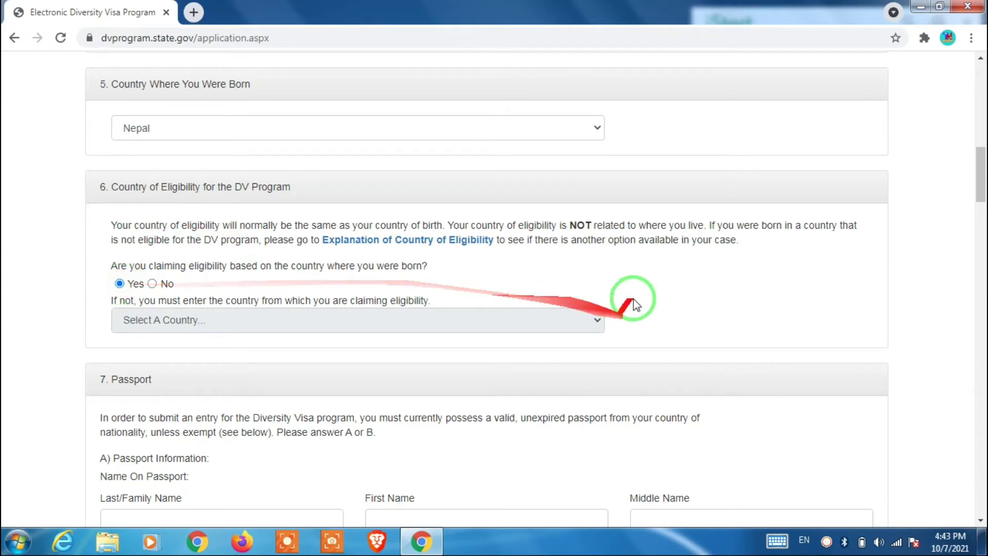
- Fill in the passport last and first names and mark No Middle Name
drag(978, 164, 977, 195)
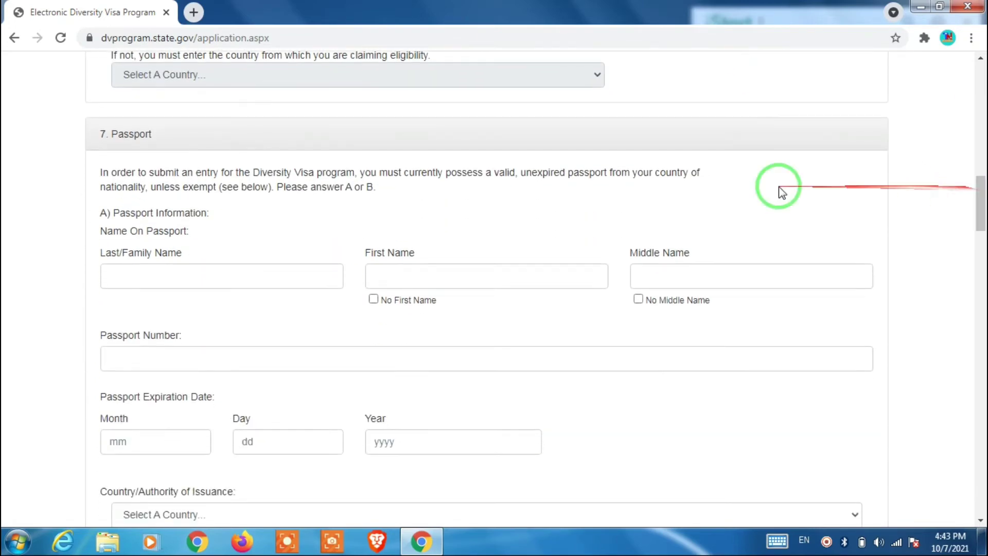
click(155, 277)
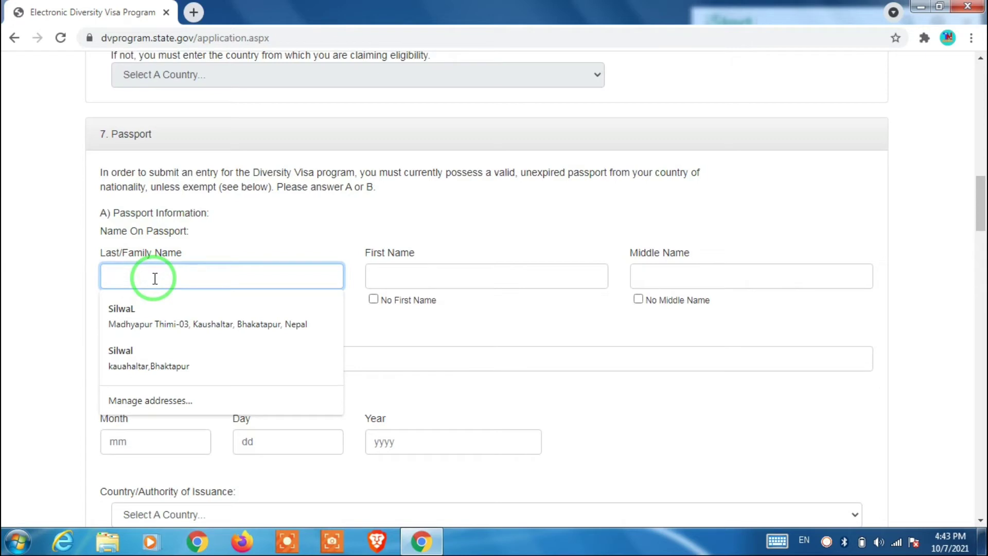
click(392, 270)
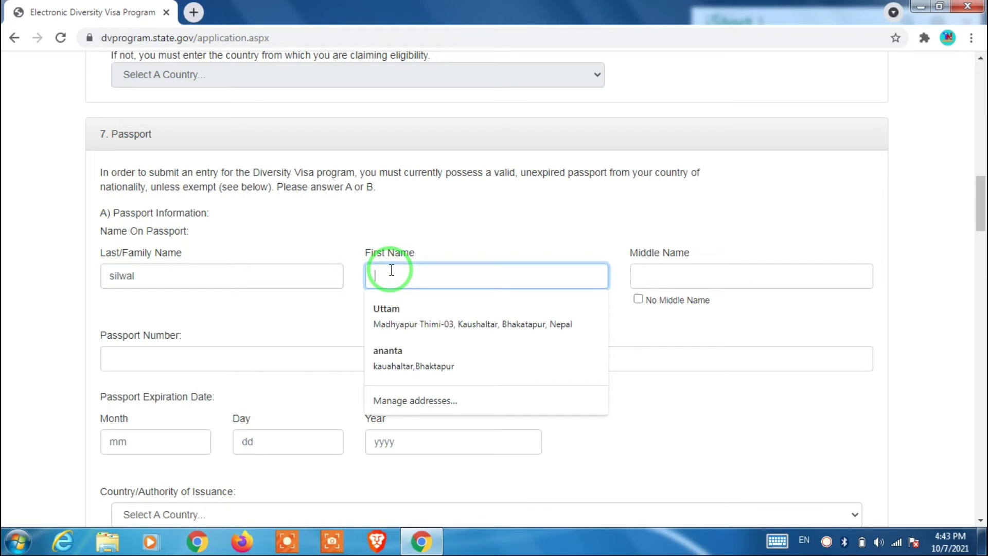
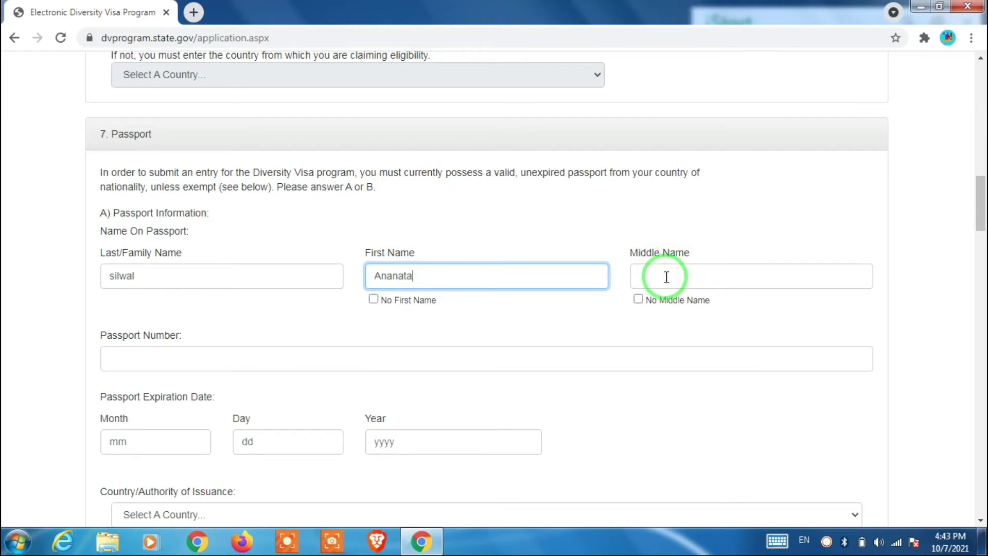
click(638, 299)
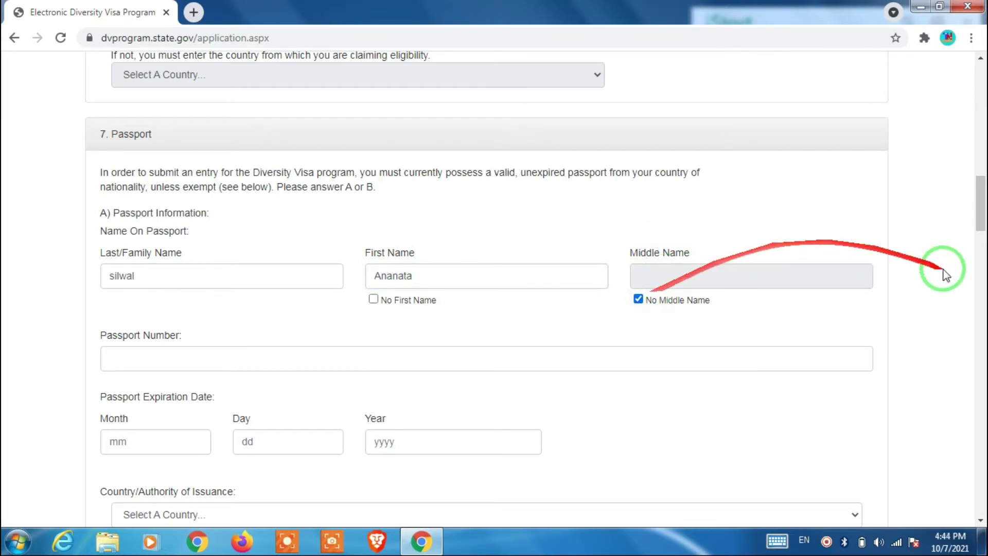
drag(980, 214, 979, 225)
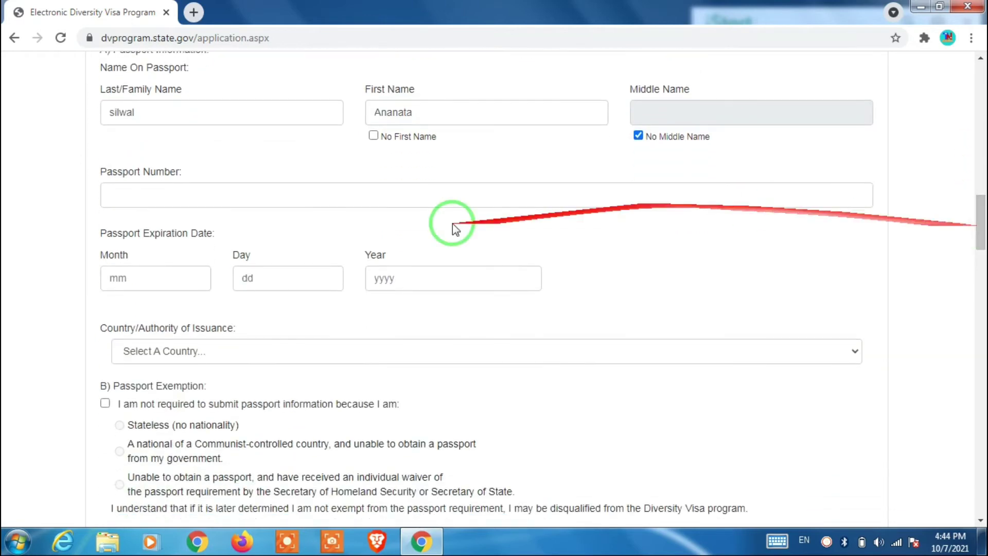
- Enter the passport number, correcting a mistyped character
click(243, 194)
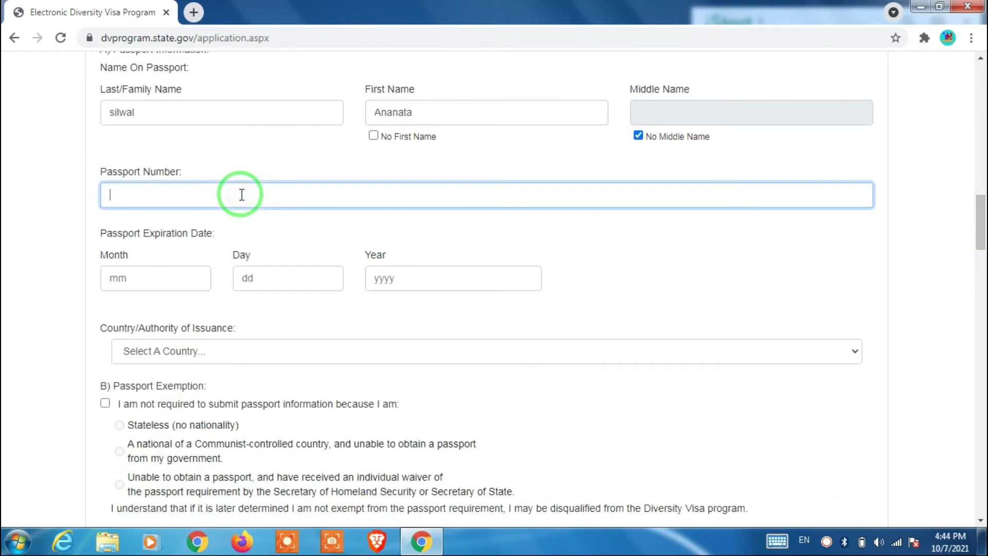
click(241, 194)
key(BackSpace)
key(BackSpace)
key(BackSpace)
- Set the passport expiration date to 02 / 15 / 2023
click(153, 278)
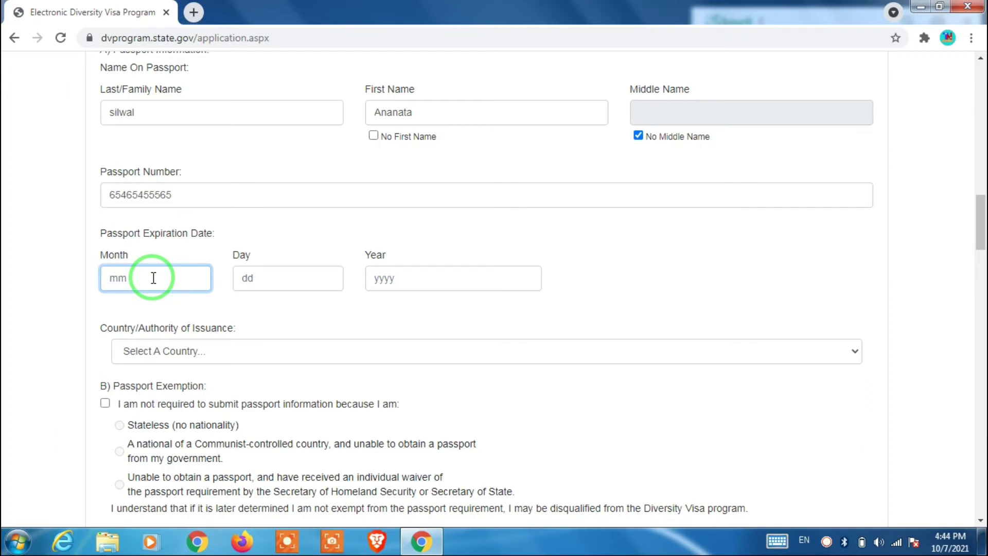
text(02)
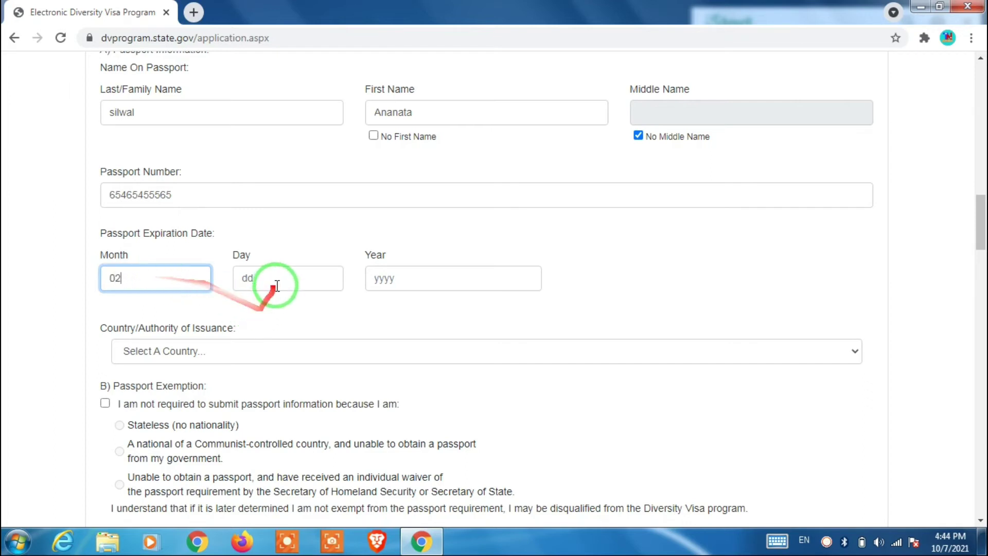
click(273, 283)
text(15)
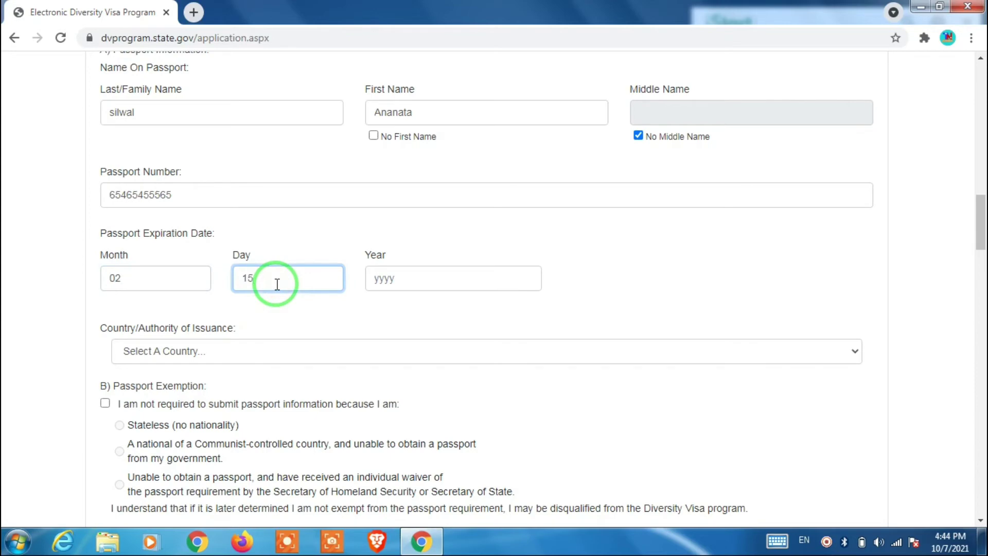
click(406, 277)
text(2023)
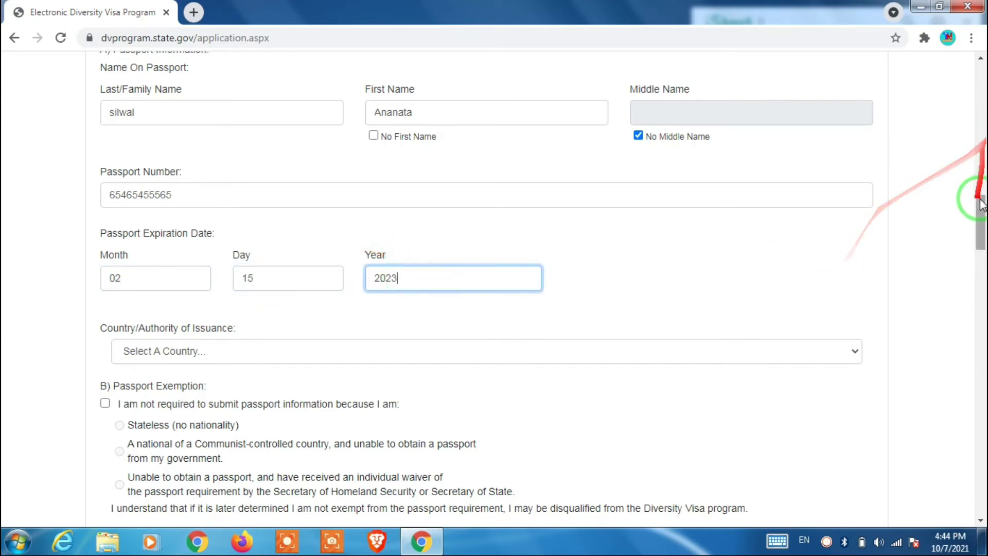
drag(976, 208, 979, 220)
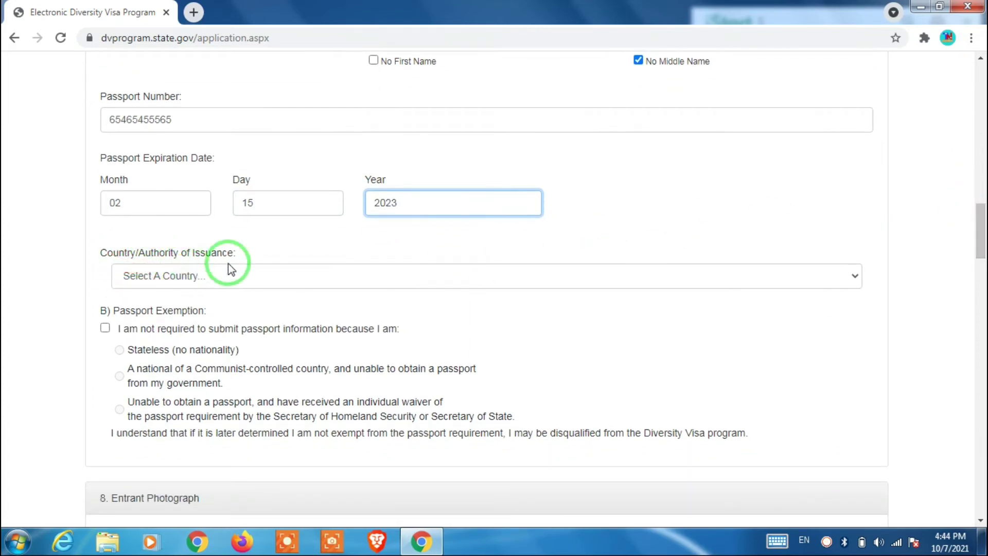
click(255, 277)
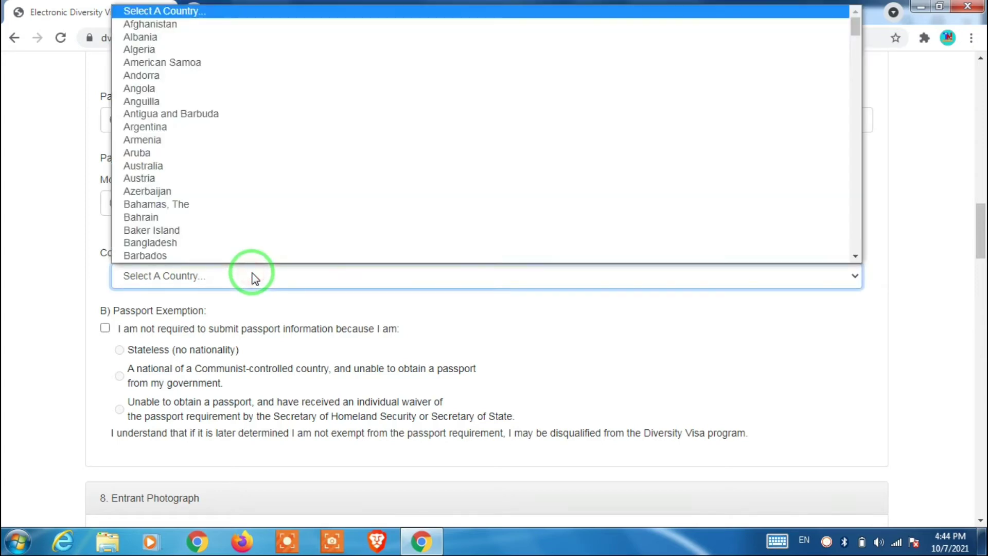
- Pick Nepal as the passport's country of issuance
text(net)
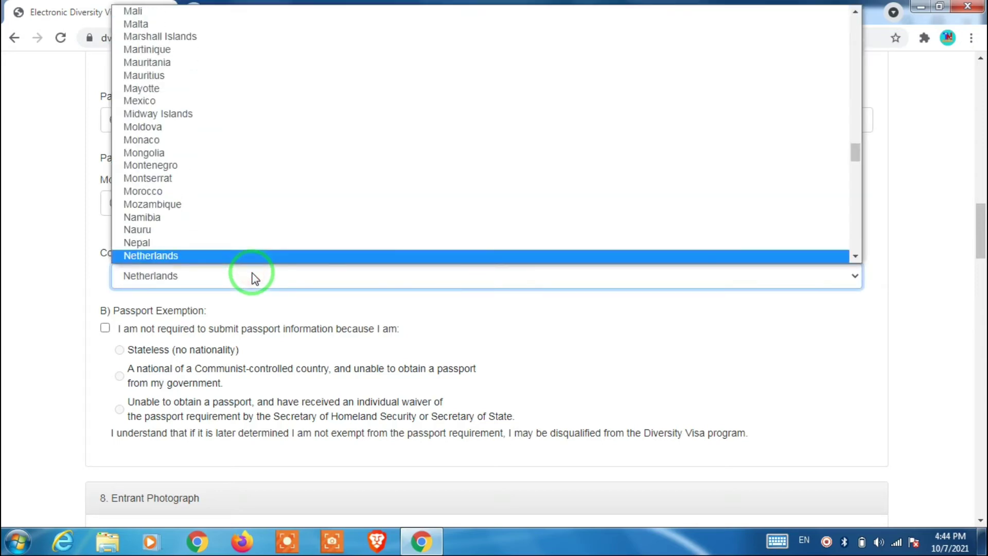
click(208, 241)
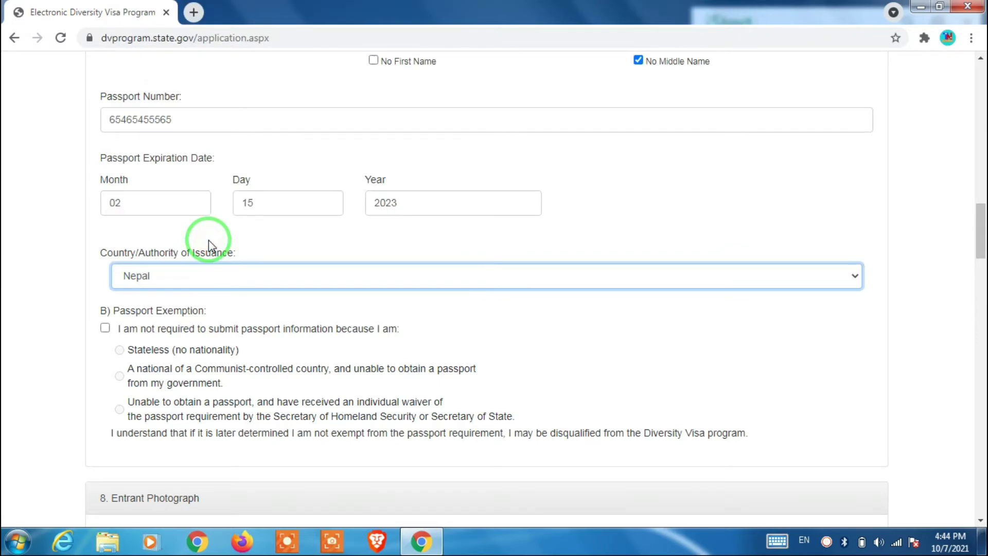
drag(981, 225, 982, 265)
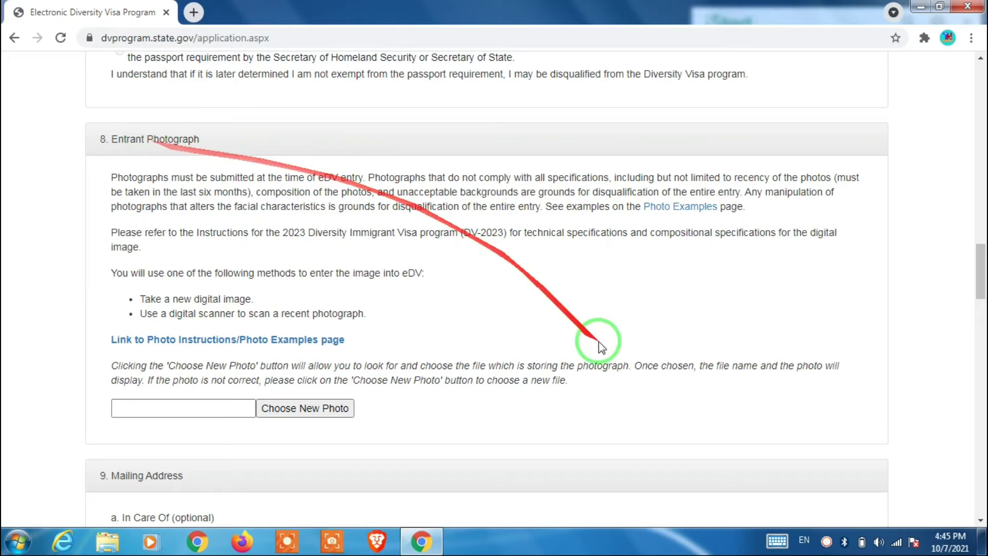
- Attach download.jpg from the Desktop as the entrant photograph
drag(980, 280, 983, 296)
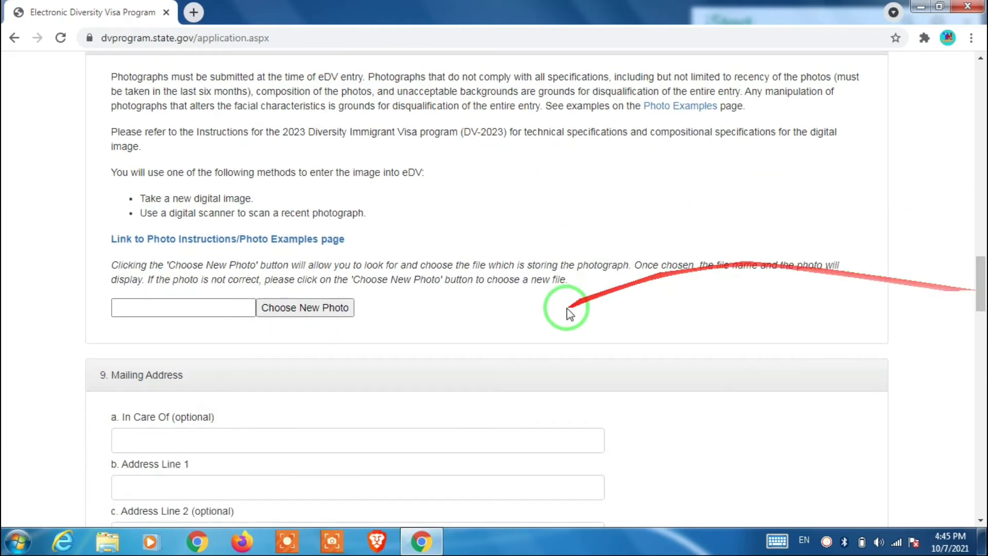
click(296, 308)
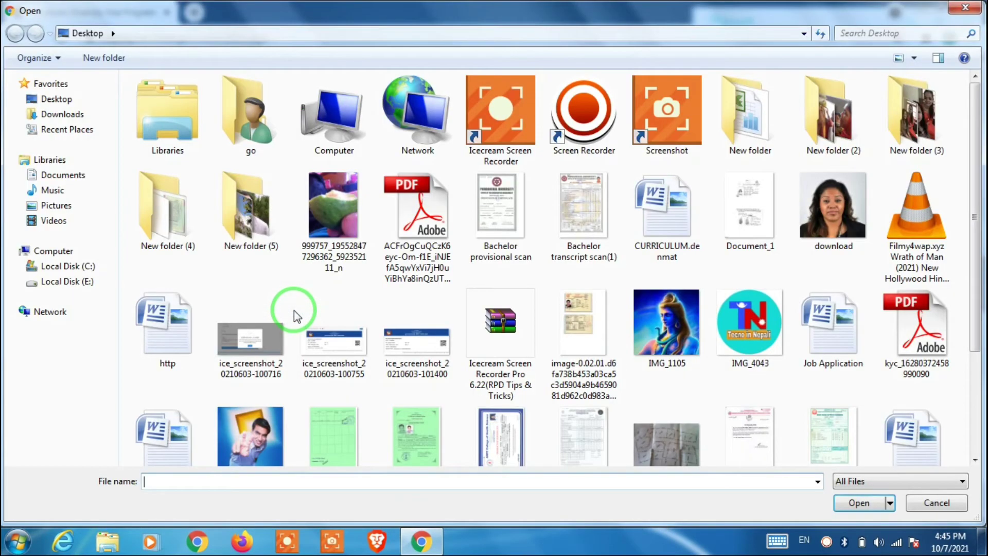
click(829, 205)
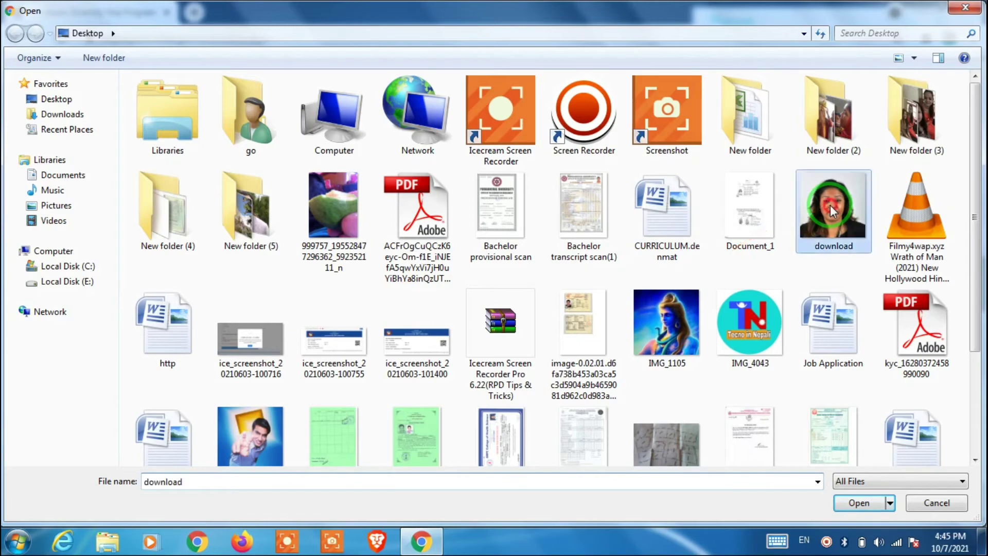
click(861, 504)
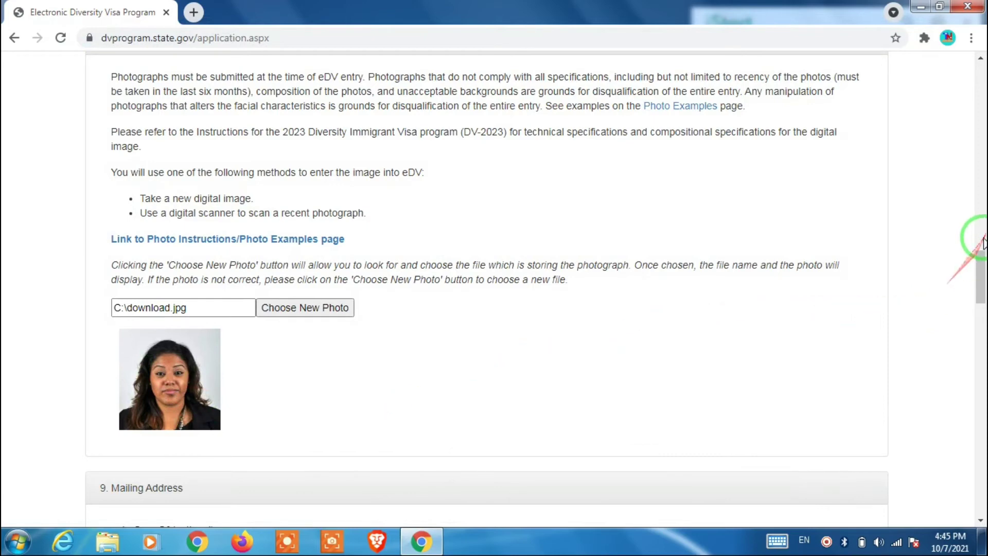
drag(981, 267, 975, 297)
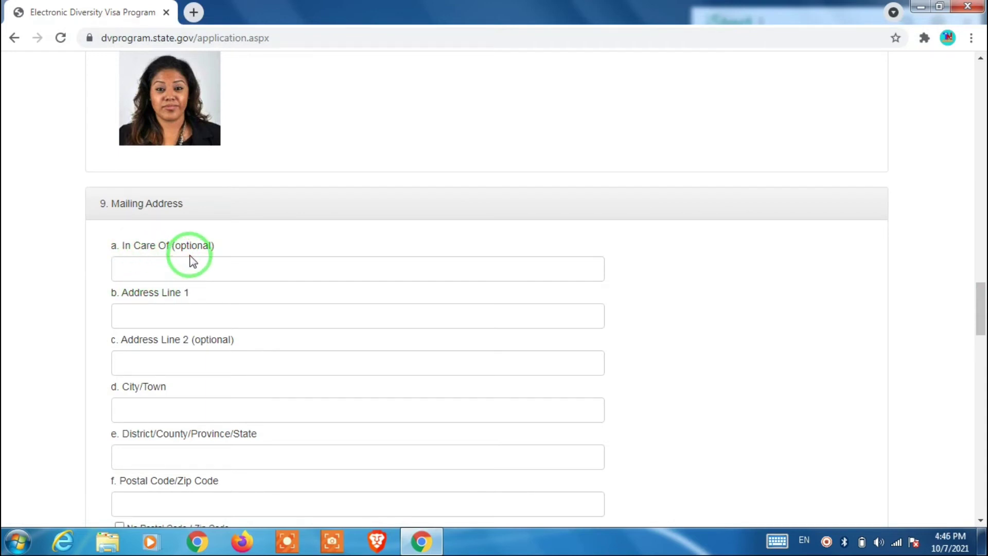
- Fill the mailing address fields from the saved autofill address
click(166, 314)
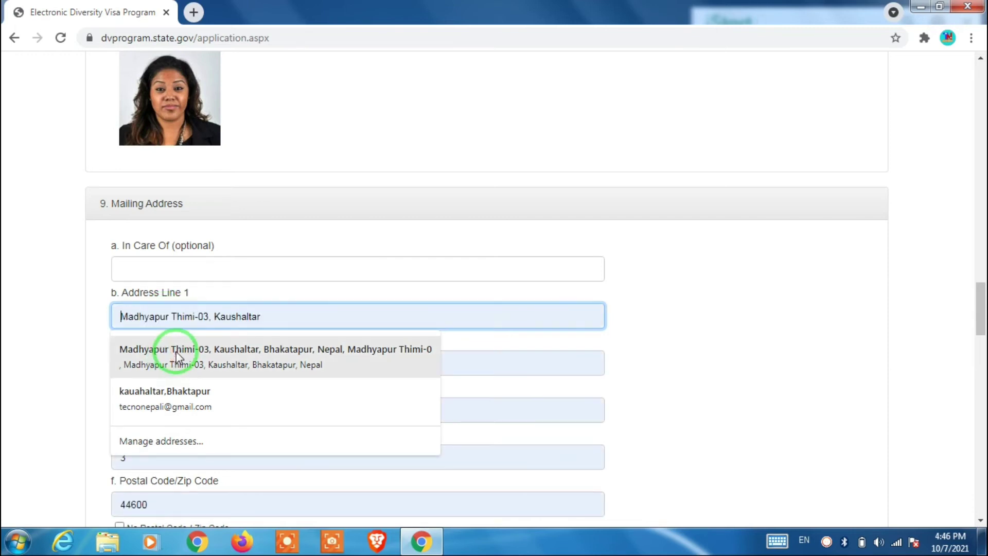
click(176, 352)
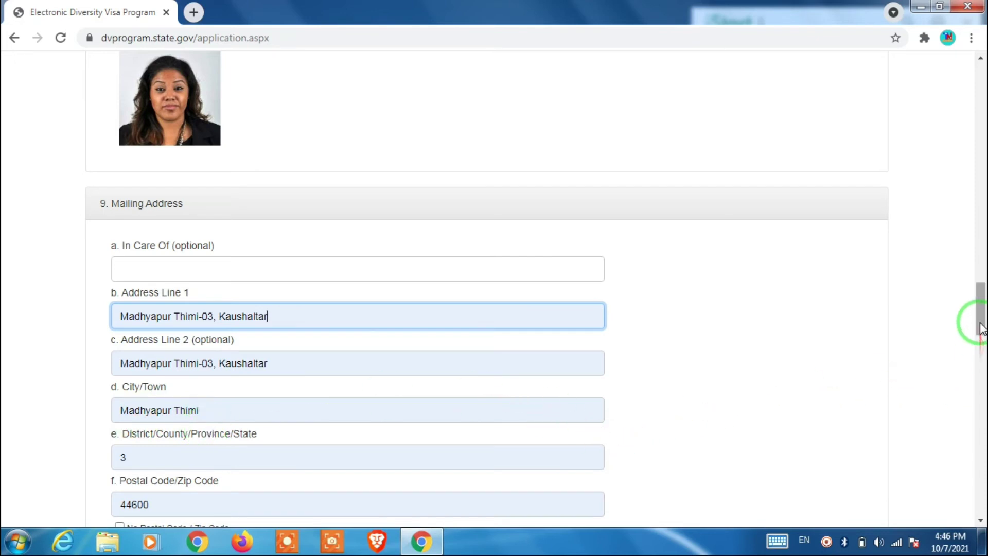
drag(979, 332, 980, 342)
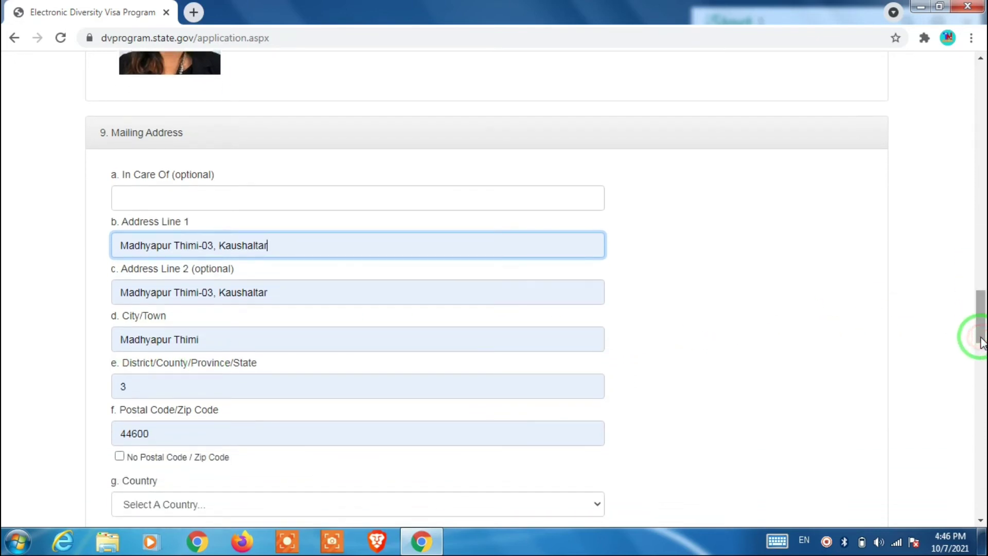
- Replace the District field value with the correct district name
click(179, 386)
key(BackSpace)
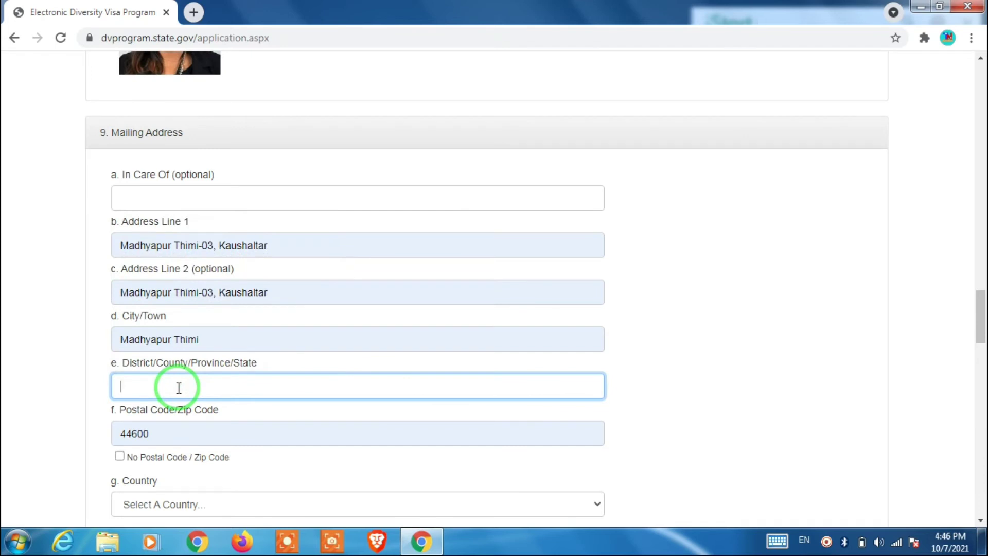
text(Bhakatapur)
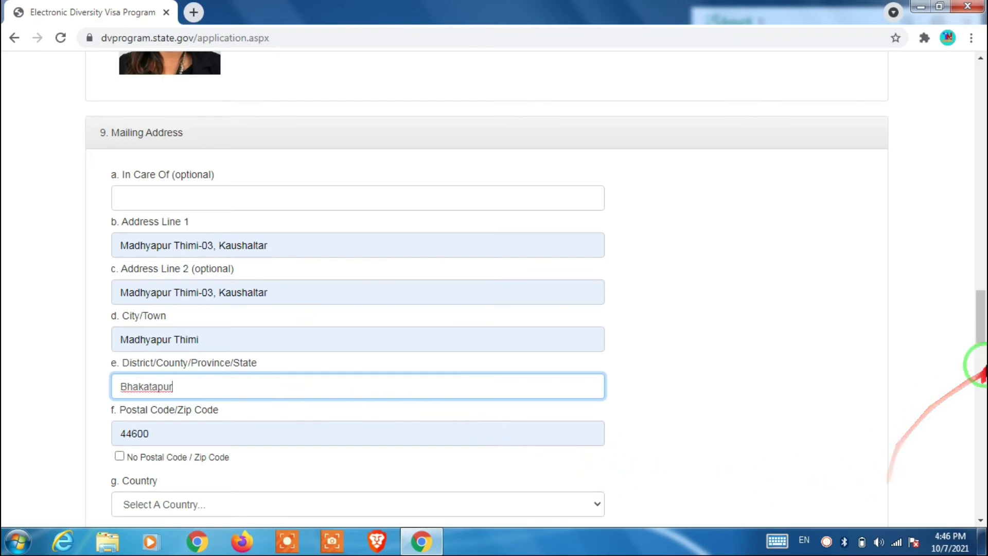
drag(976, 324, 982, 339)
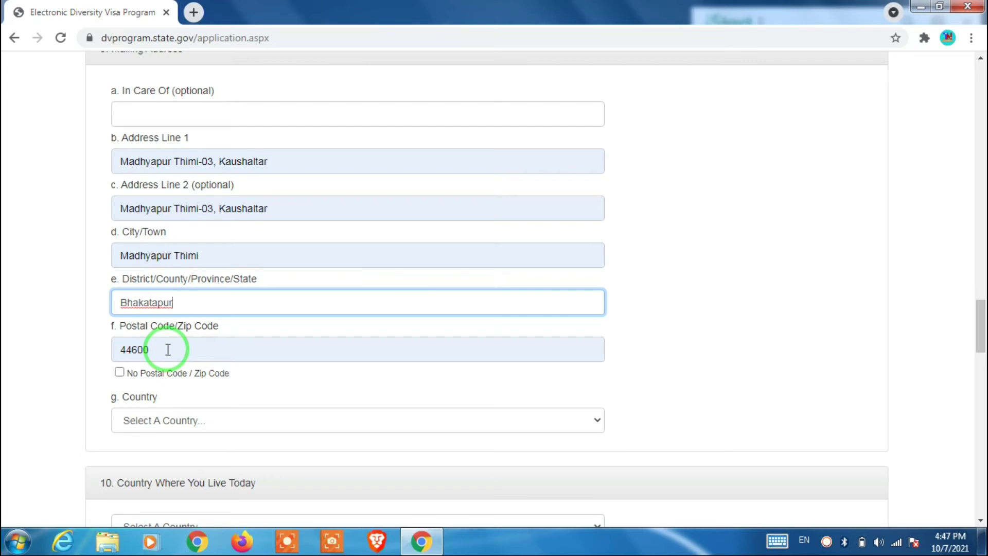
- Google 'postal code of thimi' to find Thimi's postal code 44600, then return to the entry form
click(194, 13)
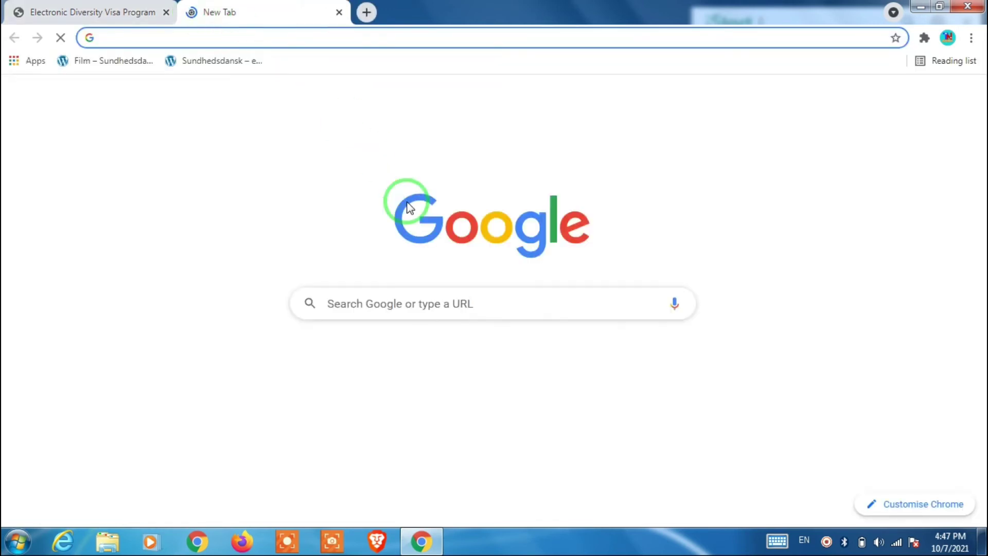
click(402, 304)
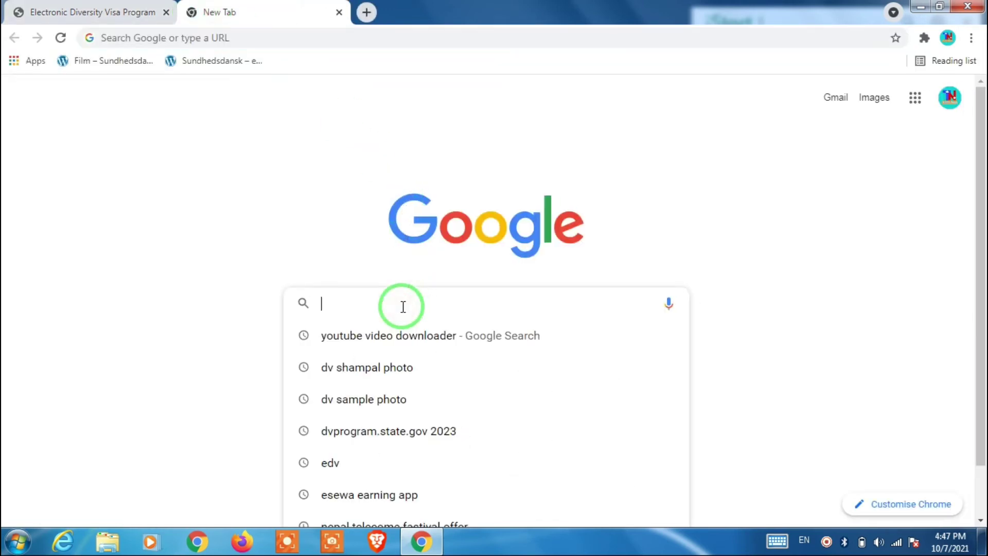
text(pos)
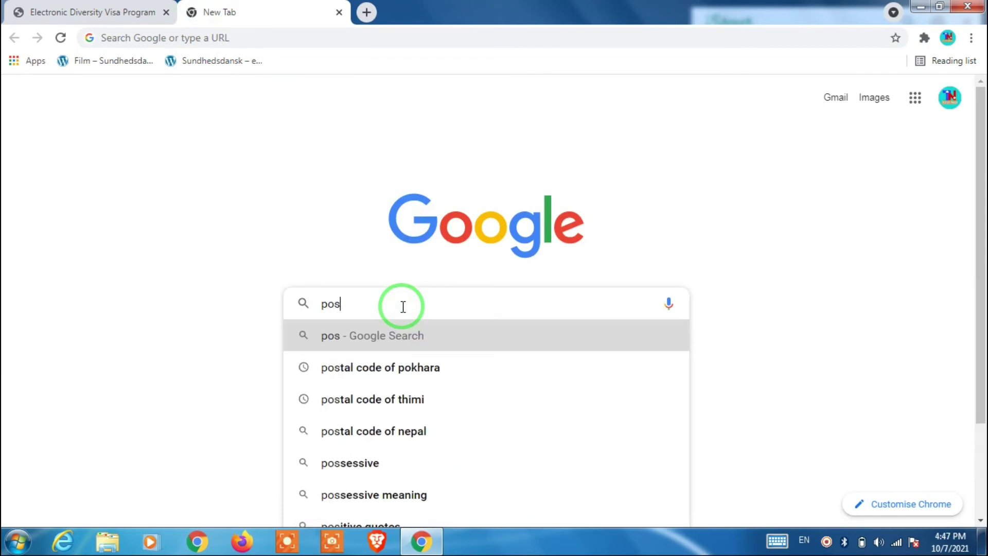
text(tal co)
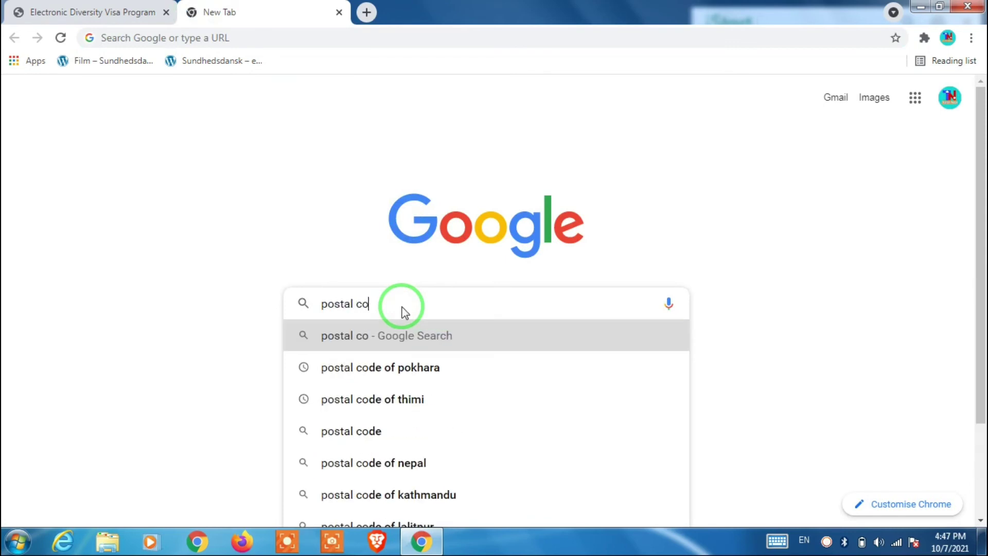
text(de o)
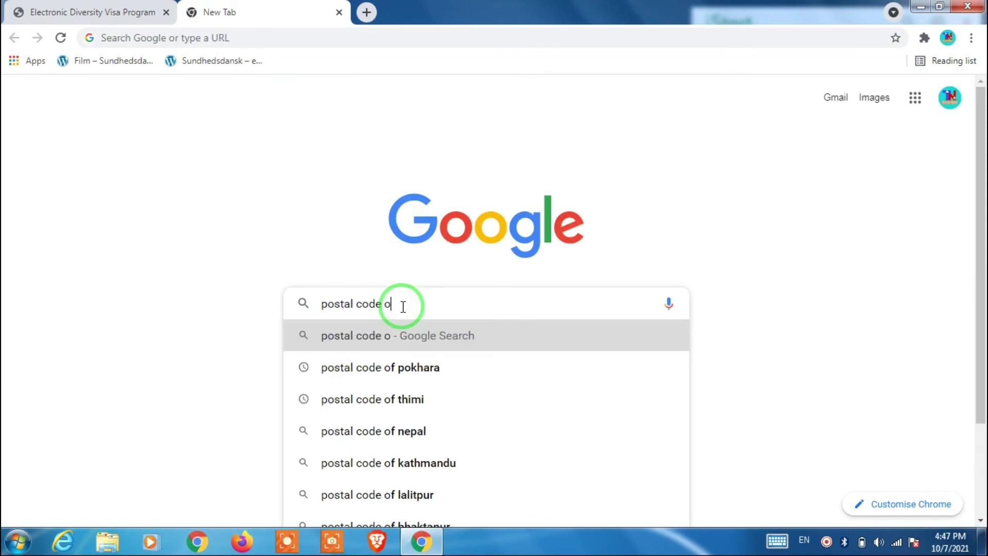
text(f thi)
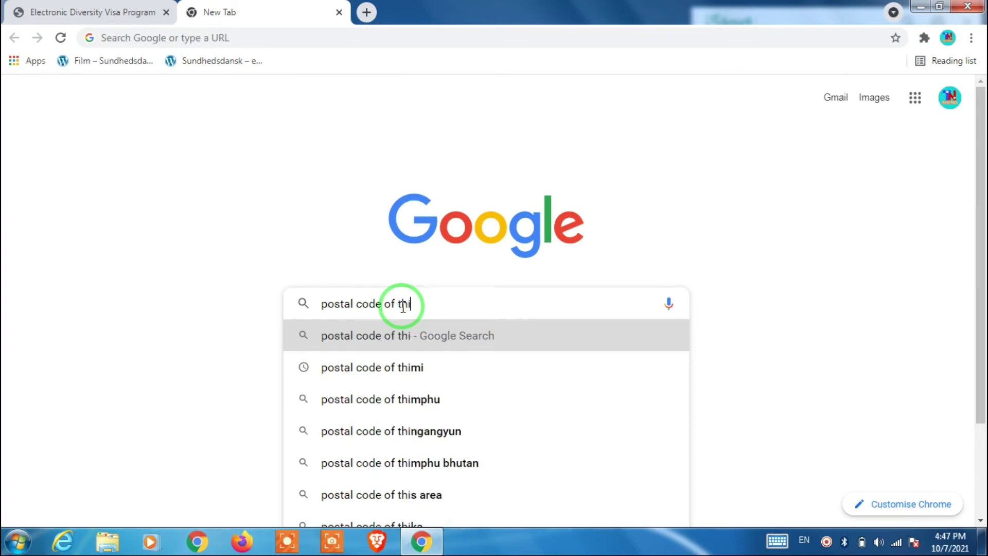
text(mi)
key(Return)
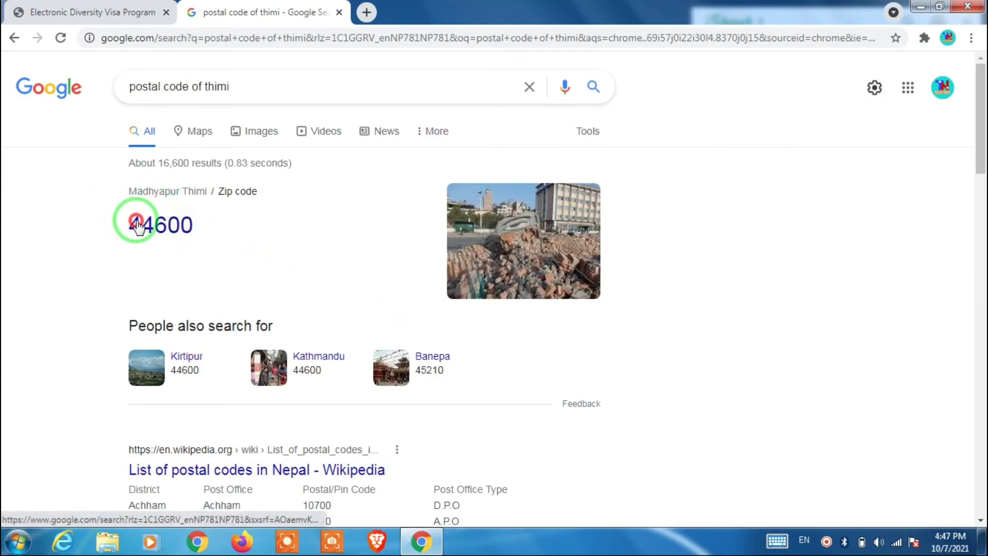
drag(132, 224, 181, 225)
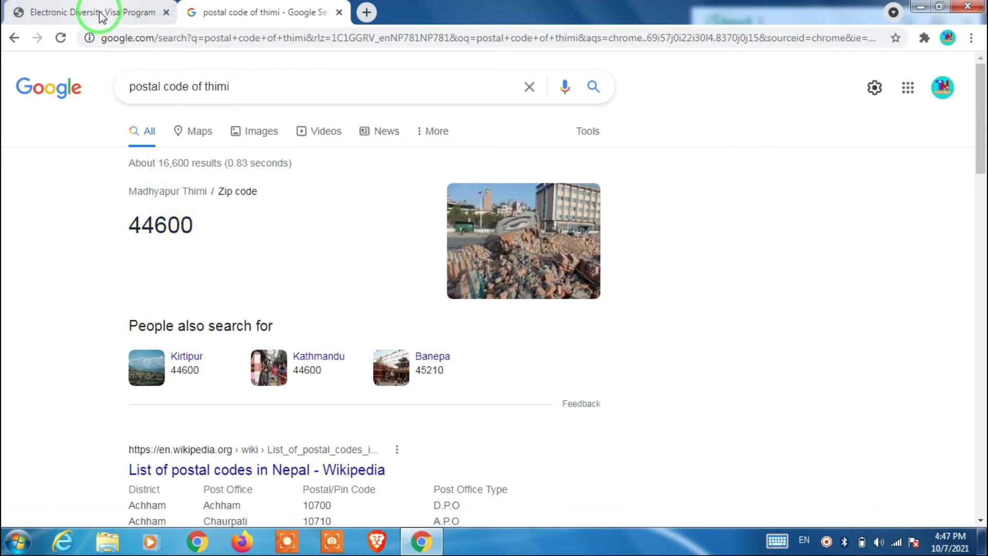
click(101, 7)
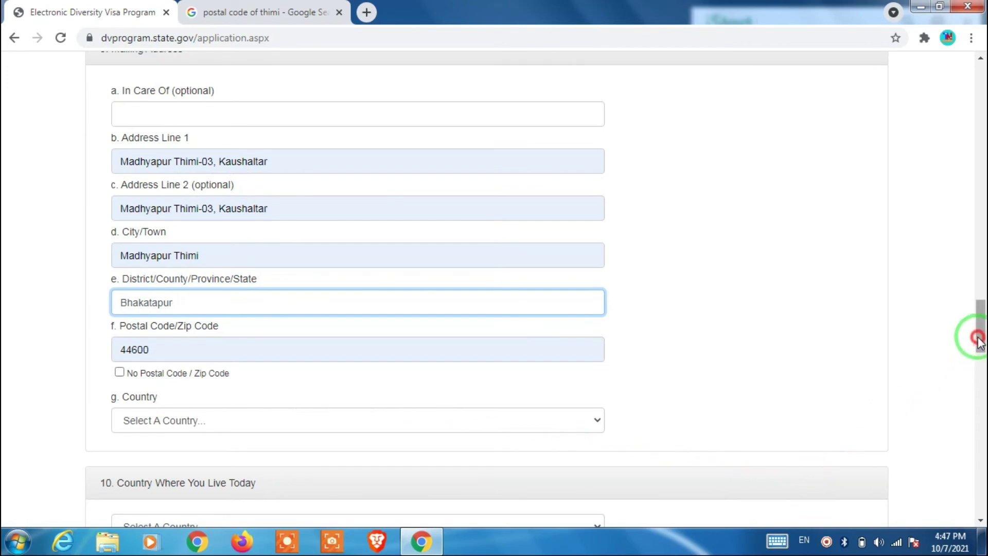
- Choose Nepal in the Mailing Address country dropdown
drag(973, 335, 972, 346)
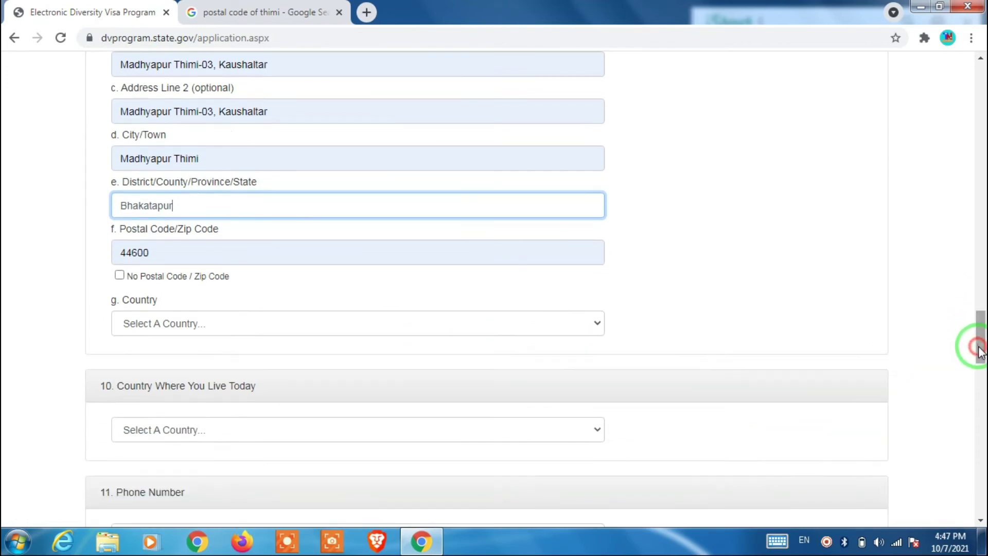
click(572, 325)
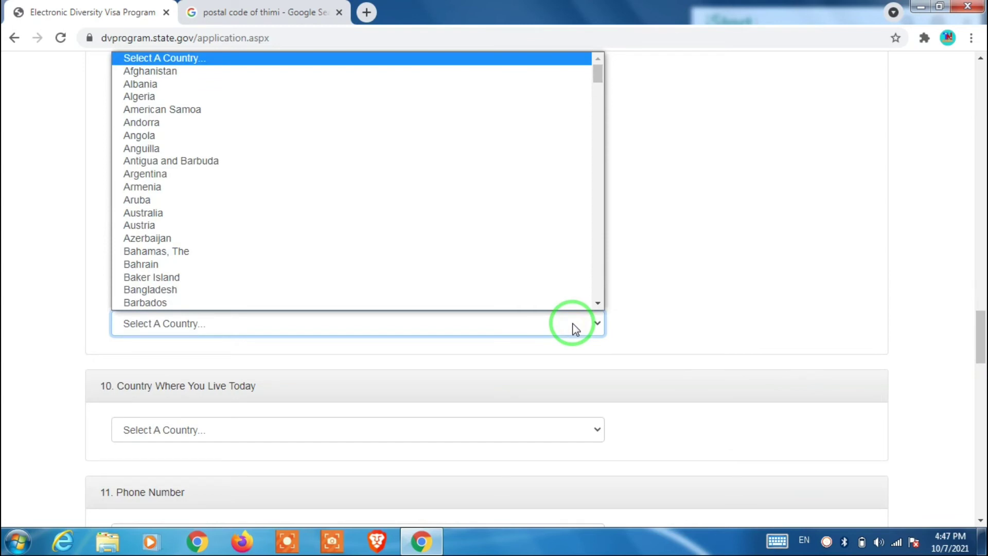
key(n)
key(n)
key(n)
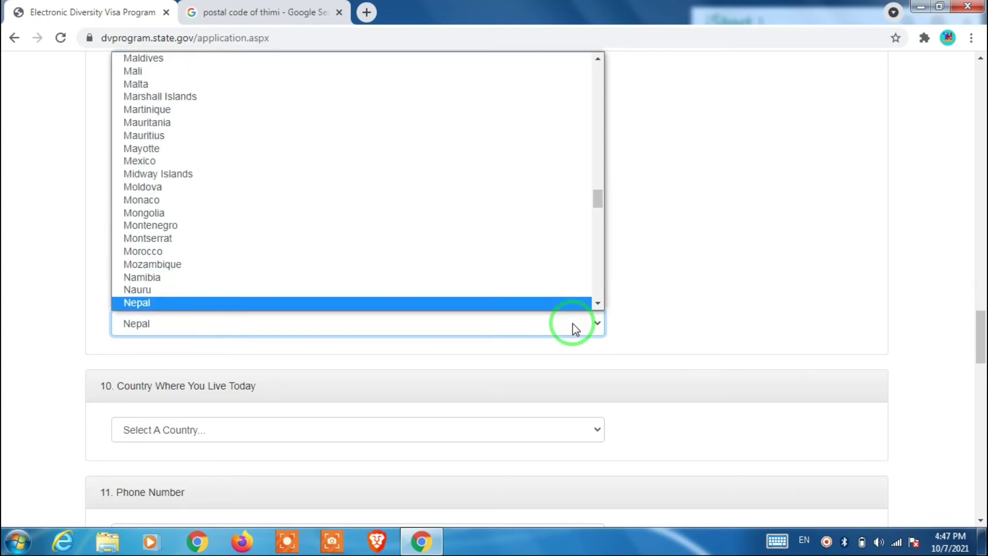
scroll(550, 305, down, 1)
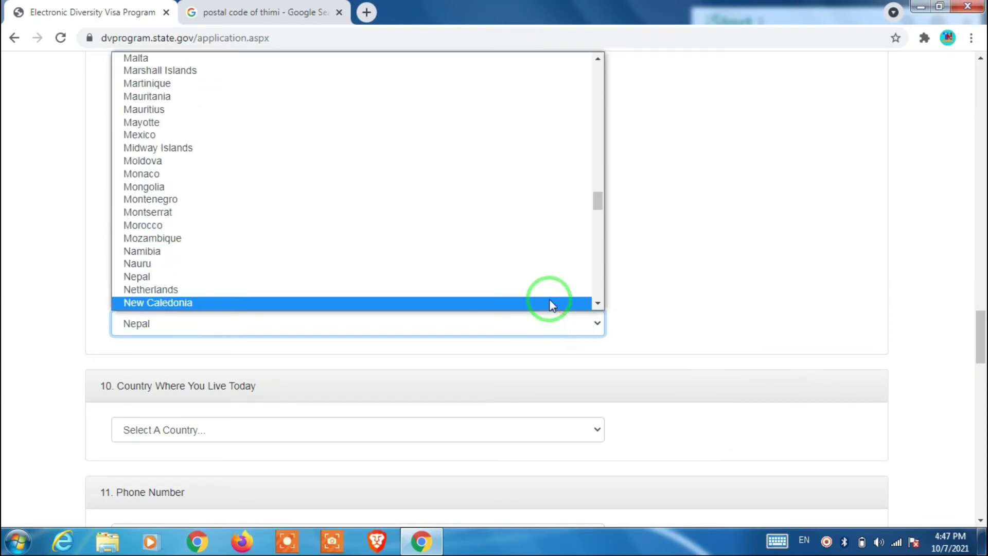
click(492, 275)
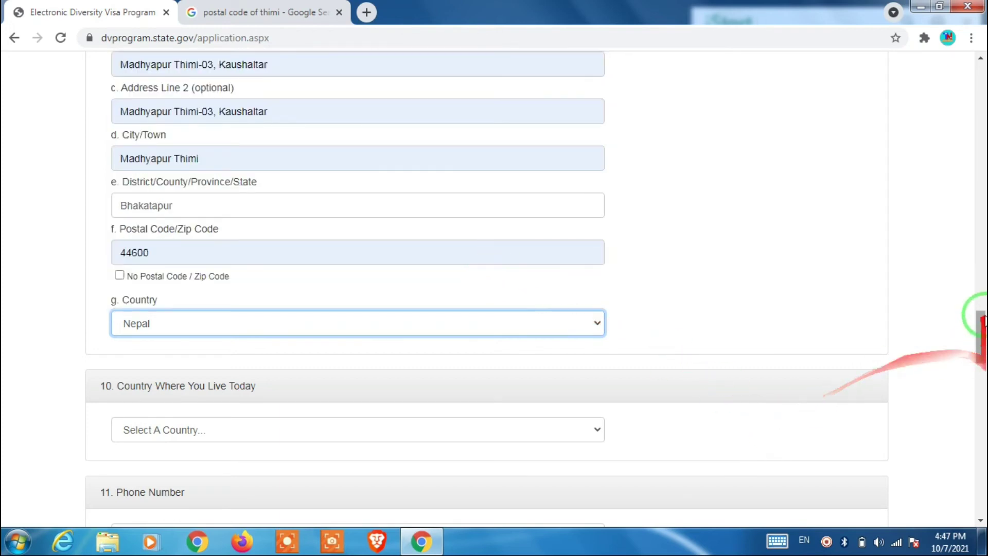
drag(980, 319, 979, 336)
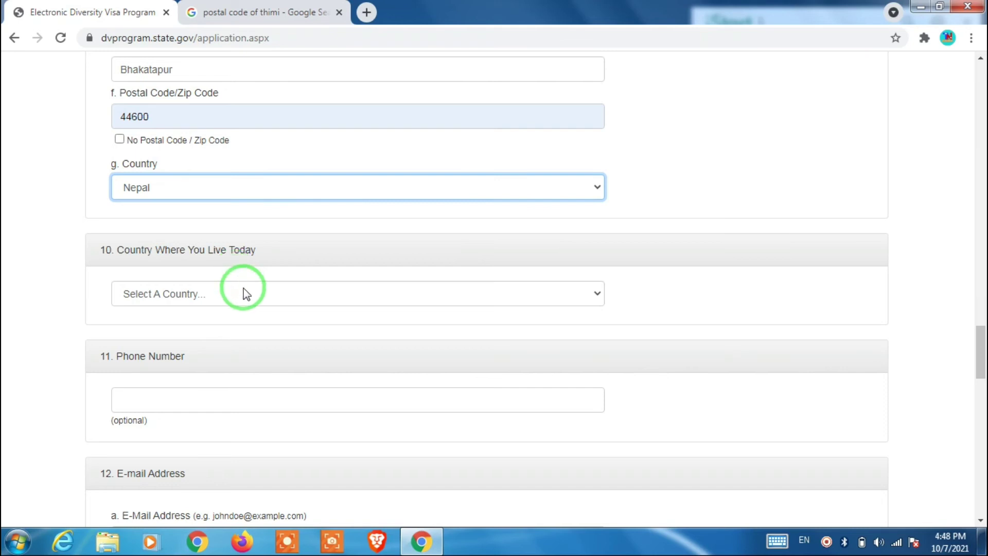
- Set the current residence country to Australia and fill the phone number from saved autofill details
click(243, 293)
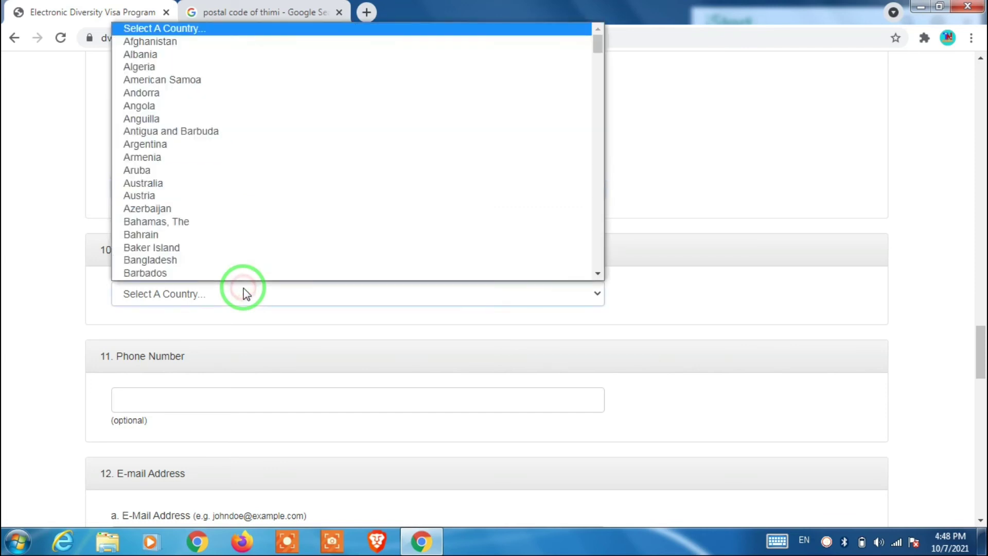
click(180, 184)
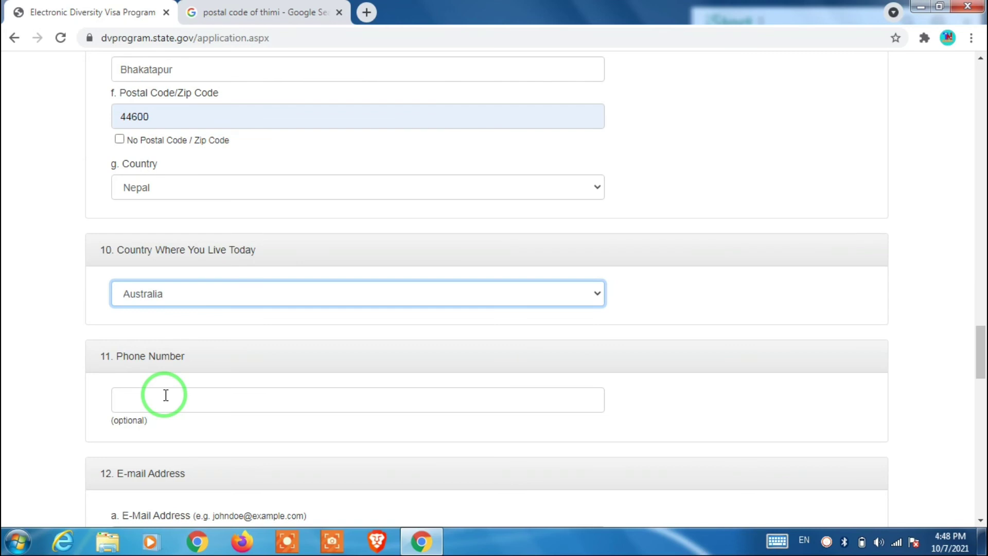
click(166, 395)
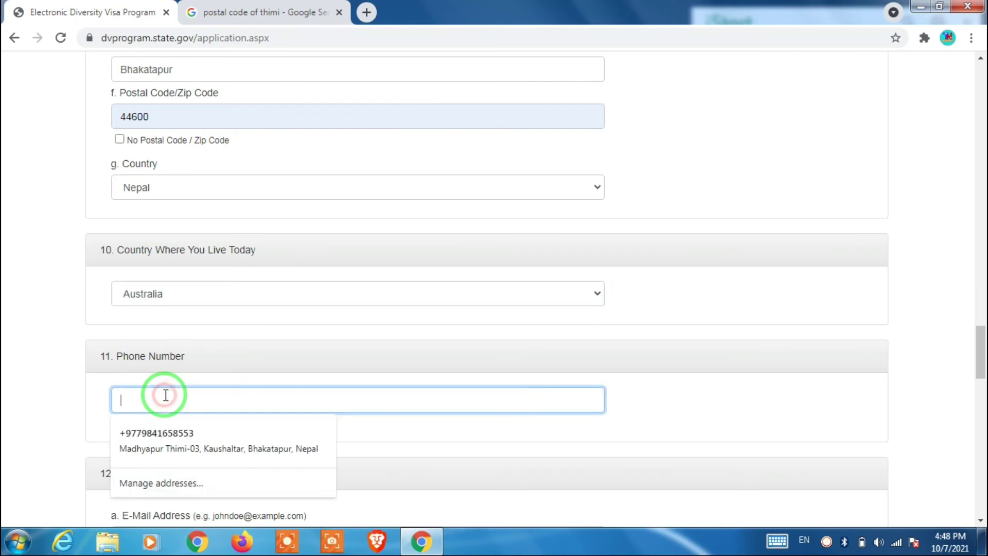
click(165, 431)
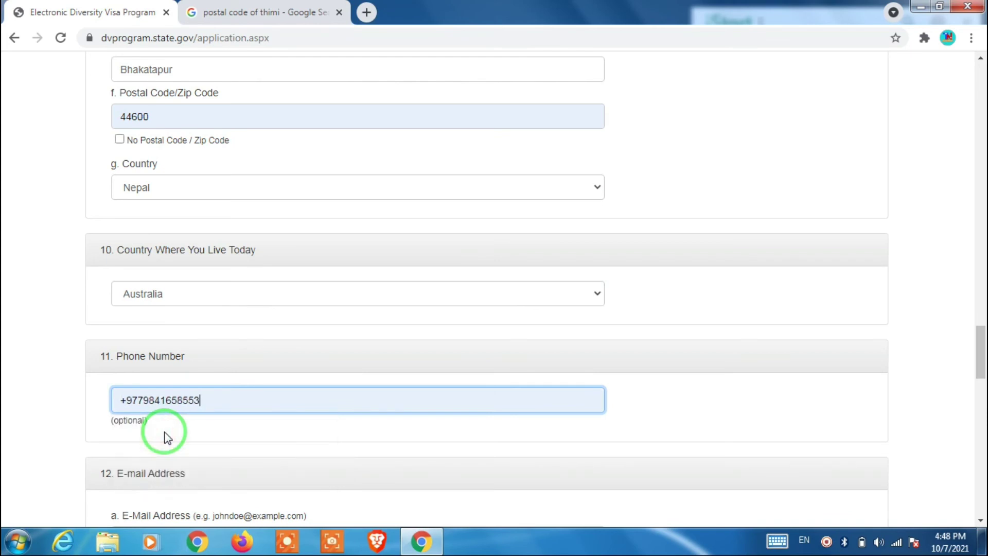
scroll(106, 278, down, 4)
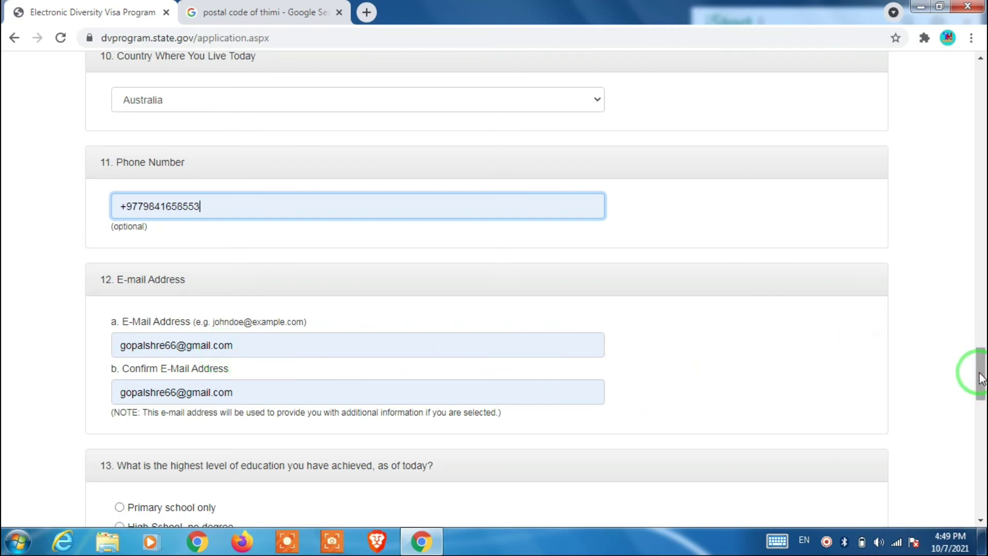
- Select 'Some University Courses' as the highest level of education in question 13
drag(980, 378, 980, 404)
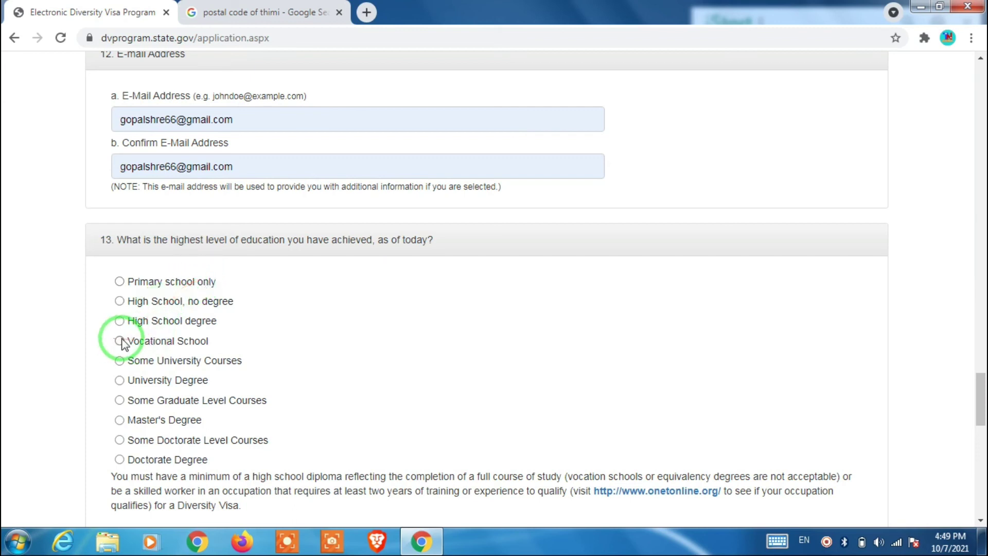
click(125, 362)
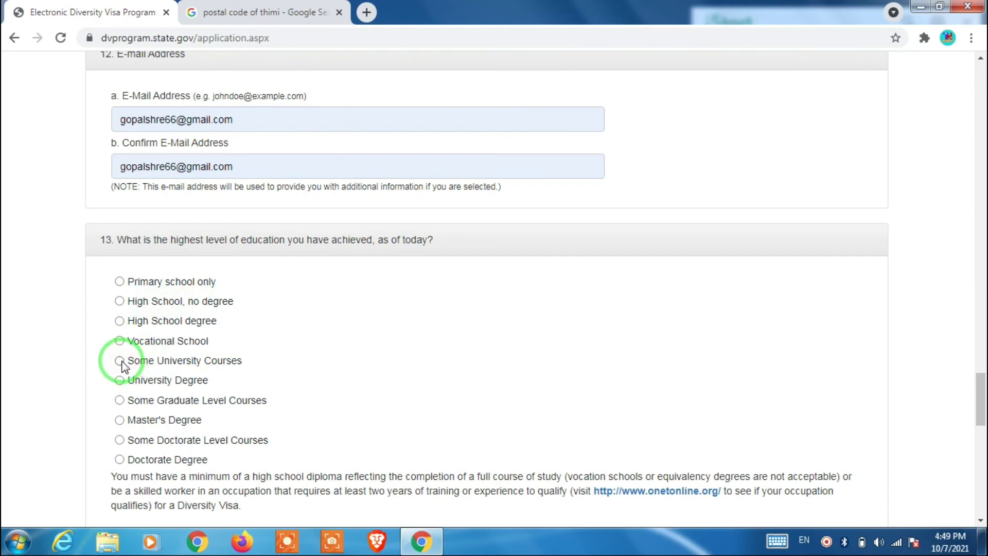
click(120, 360)
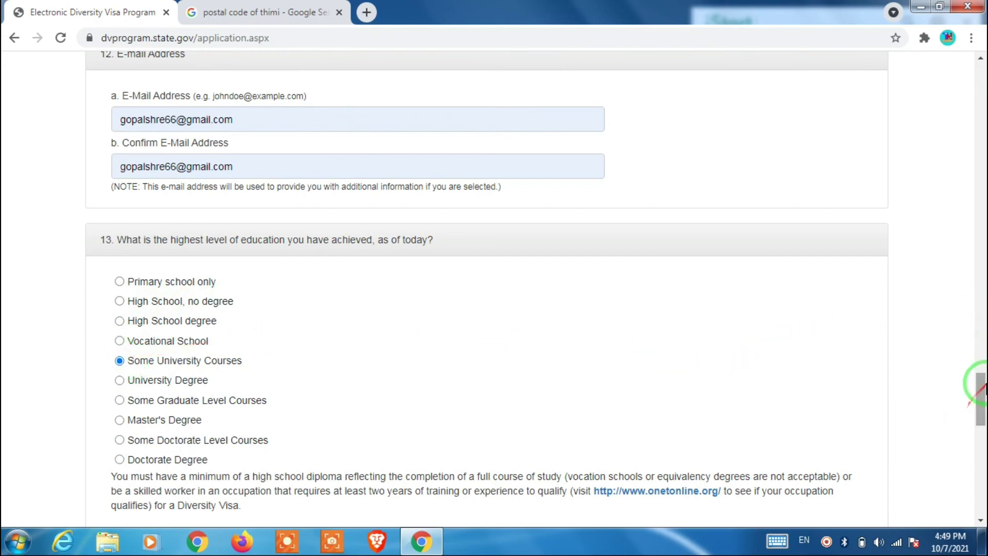
drag(982, 389, 984, 419)
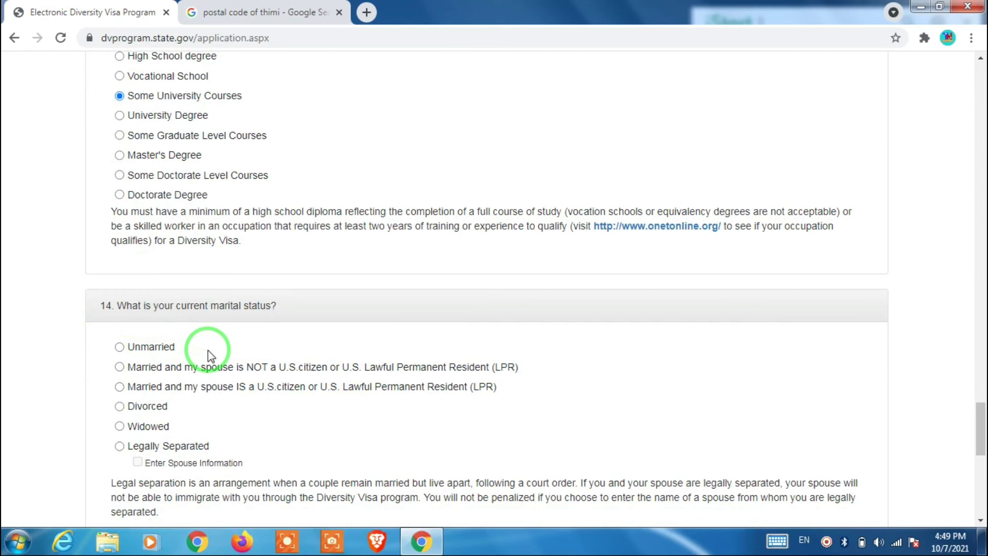
- Change the question 14 marital status answer to Unmarried
click(119, 367)
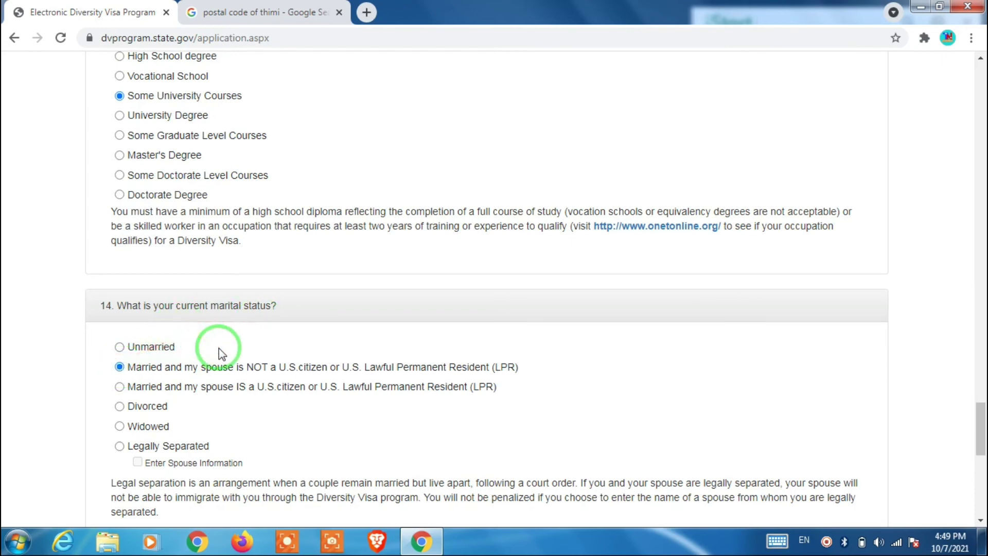
click(119, 347)
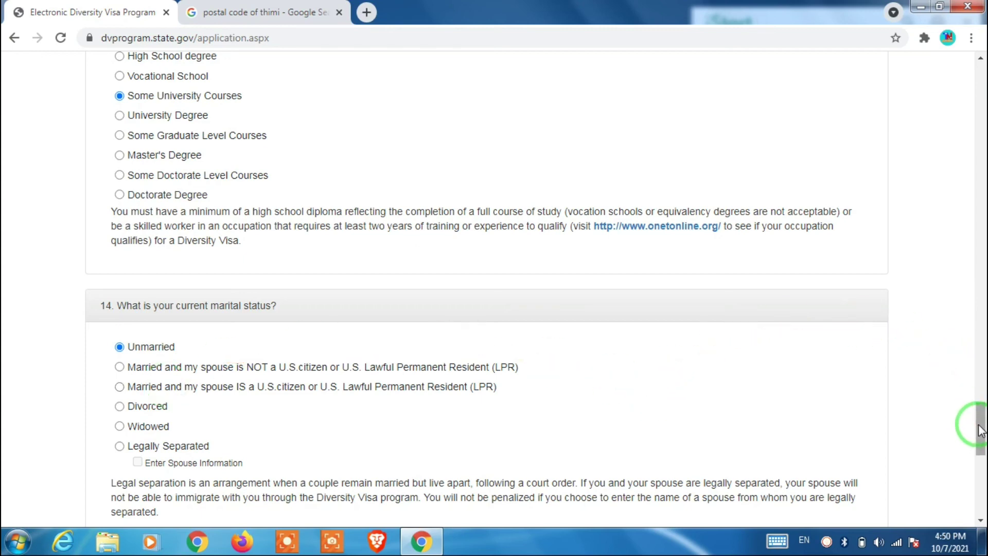
- Enter 0 as the number of children and submit the entry form with Continue
drag(980, 431, 981, 464)
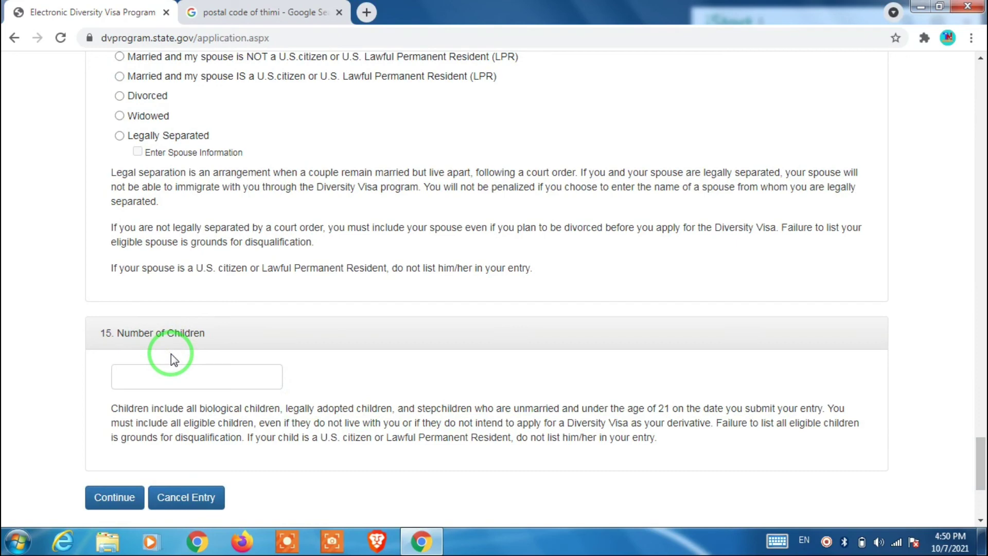
click(157, 377)
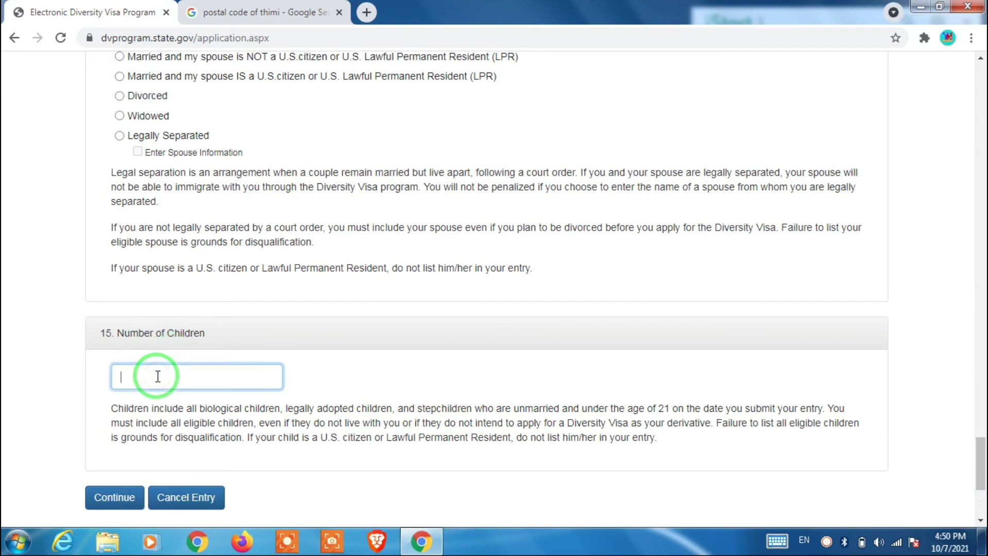
text(0)
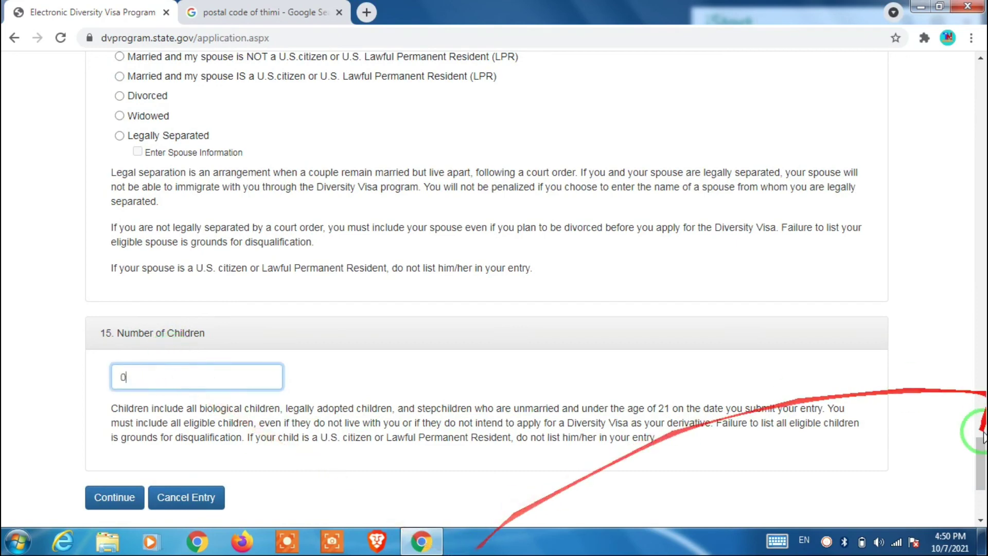
scroll(983, 434, down, 3)
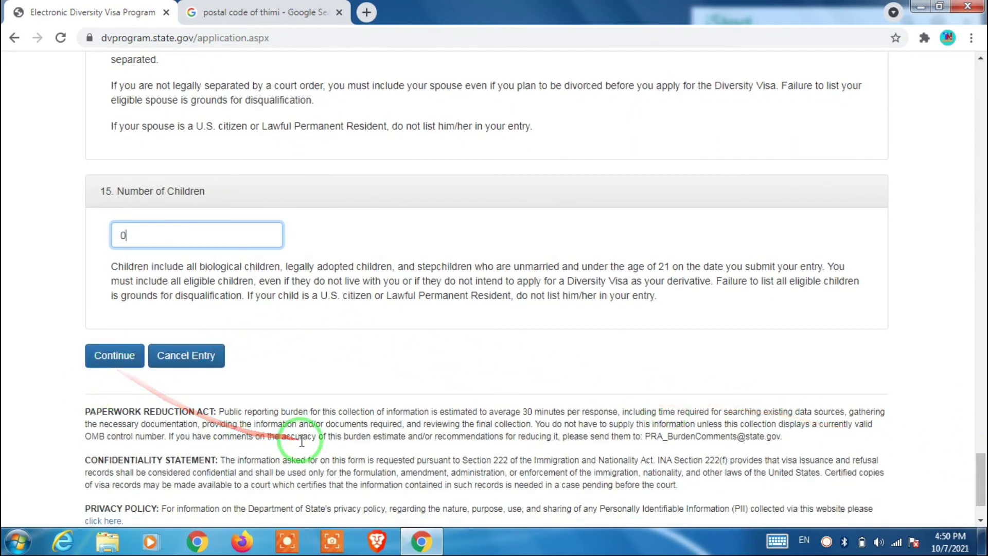
click(114, 355)
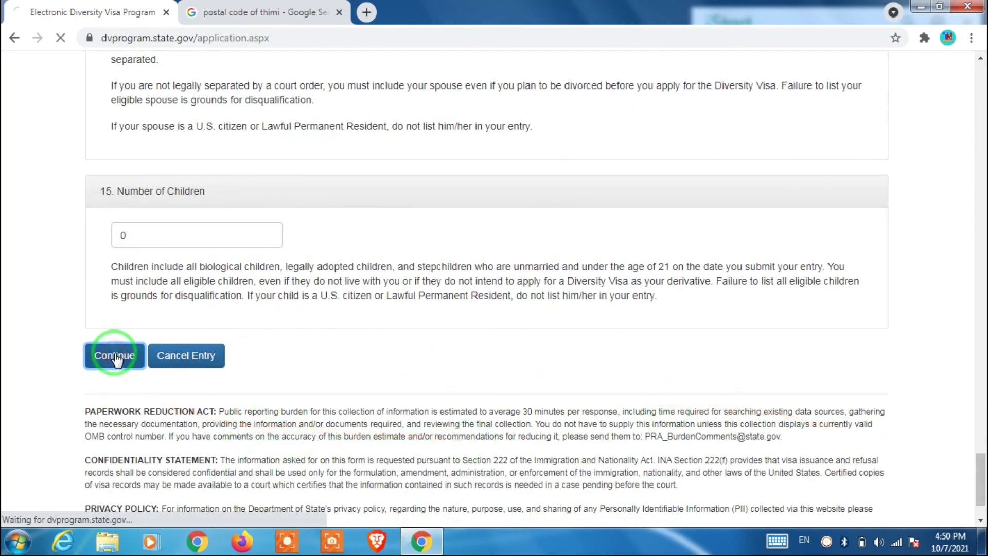